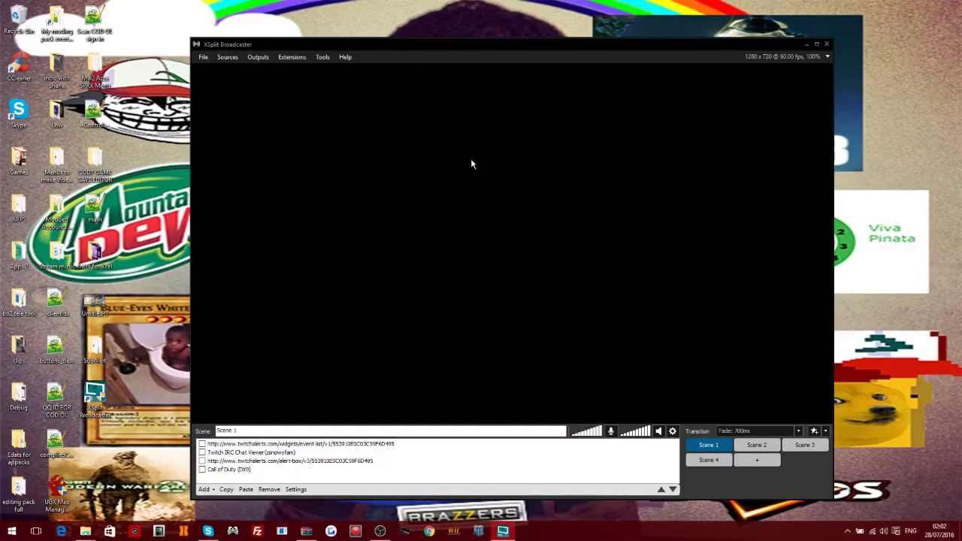
Start Extensions > Add custom extension, accept the trusted-scripts warning, cancel, and reopen the Extensions menu
{"action": "left_click_drag", "start_coordinate": [419, 60], "coordinate": [419, 36]}
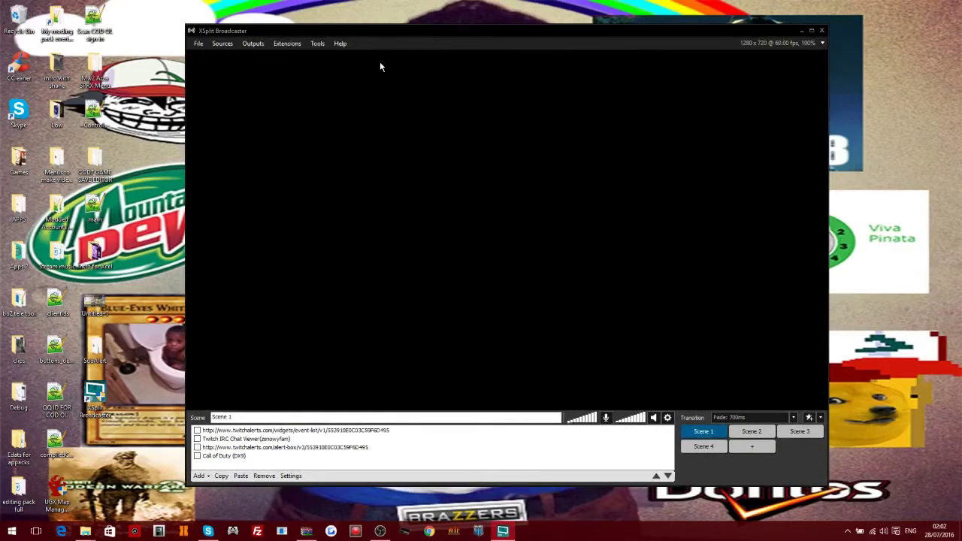
{"action": "left_click", "coordinate": [285, 45]}
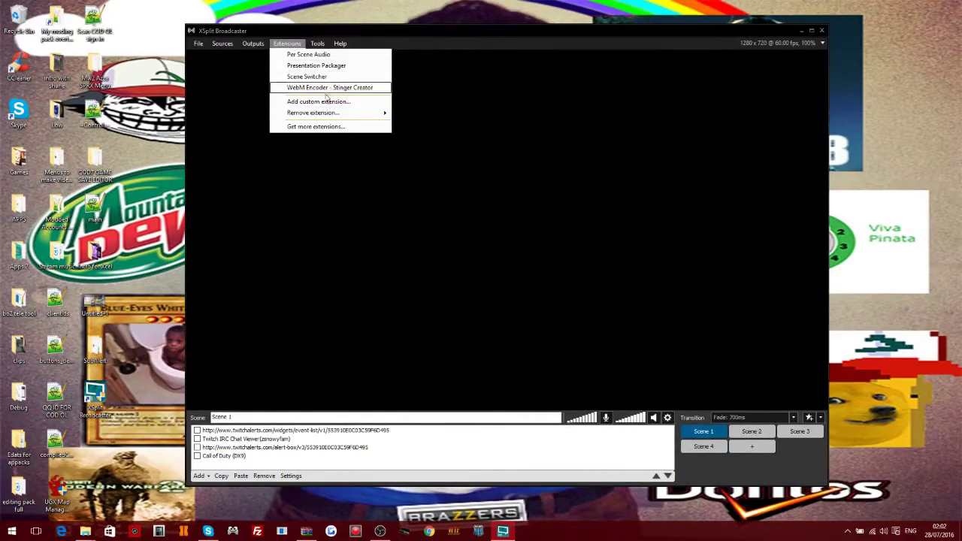
{"action": "mouse_move", "coordinate": [366, 113]}
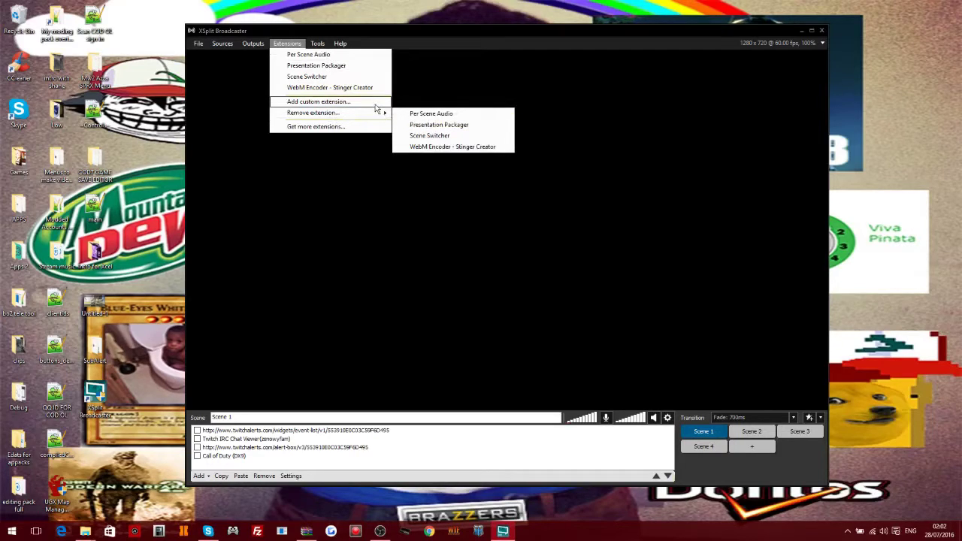
{"action": "left_click", "coordinate": [369, 103]}
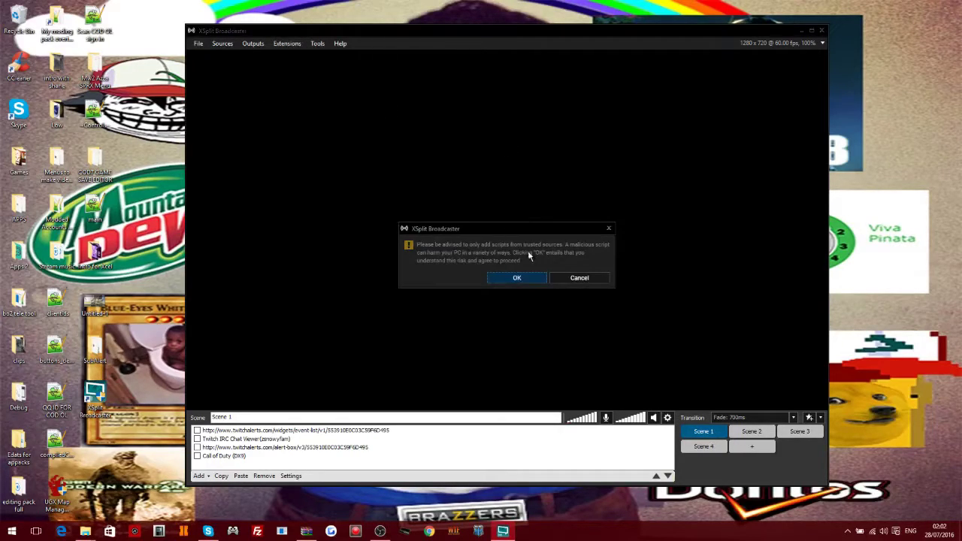
{"action": "left_click", "coordinate": [530, 278]}
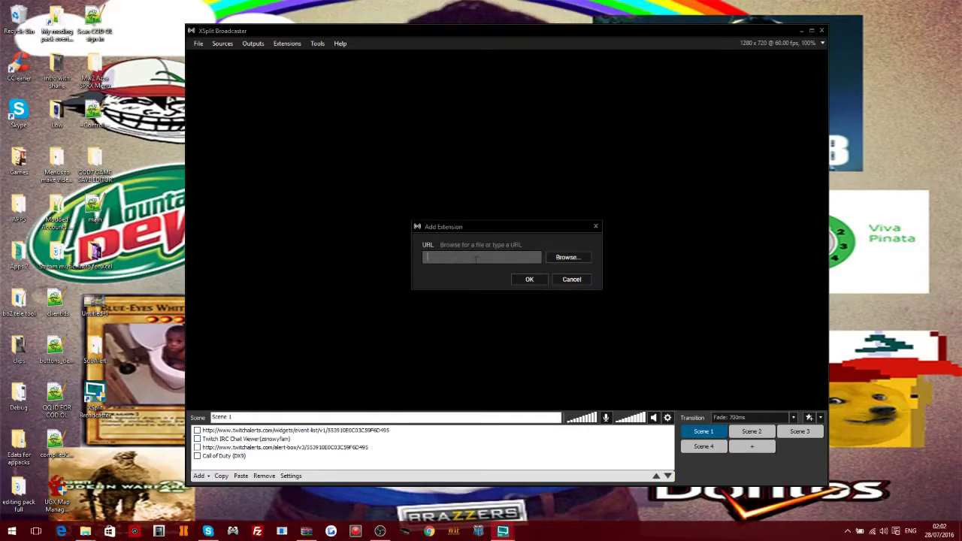
{"action": "left_click", "coordinate": [595, 227]}
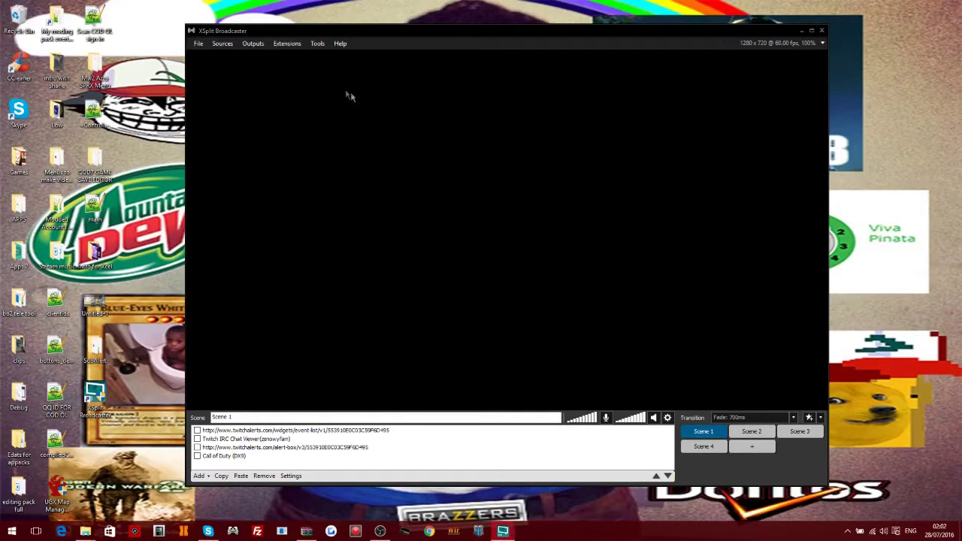
{"action": "left_click", "coordinate": [281, 45]}
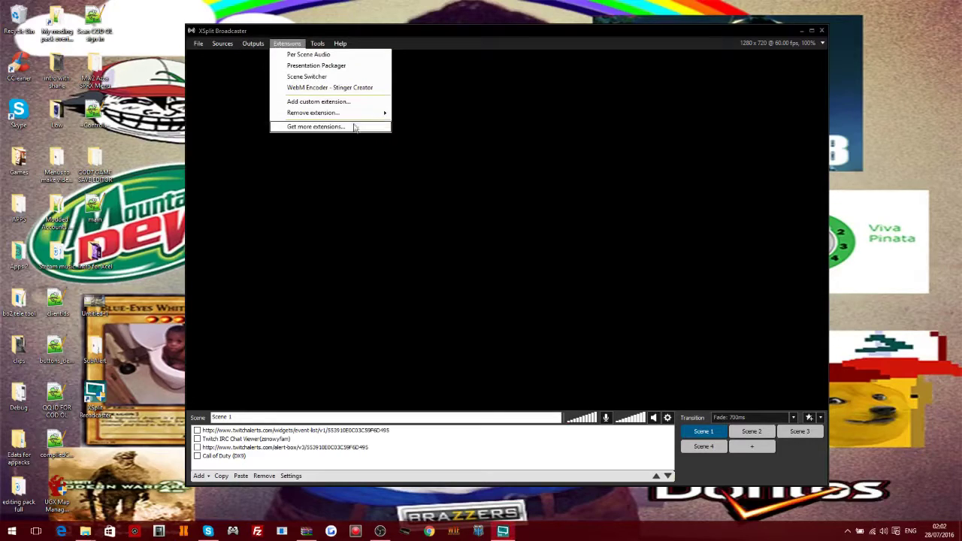
Open the Plugin Store via Get more extensions, list Sources, Extensions and Outputs together, and browse the list
{"action": "left_click", "coordinate": [360, 125]}
{"action": "left_click", "coordinate": [496, 251]}
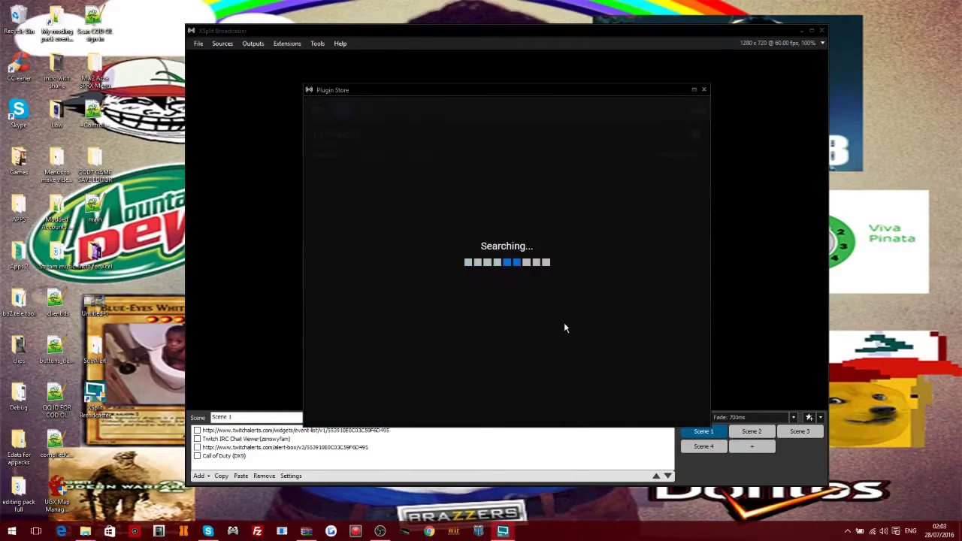
{"action": "left_click", "coordinate": [366, 107]}
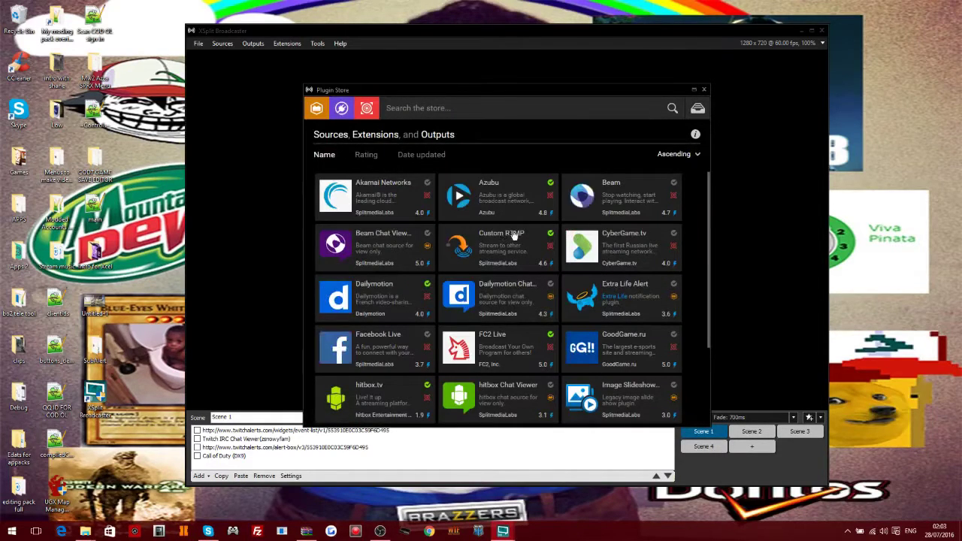
{"action": "scroll", "coordinate": [513, 235], "scroll_direction": "down", "scroll_amount": 5}
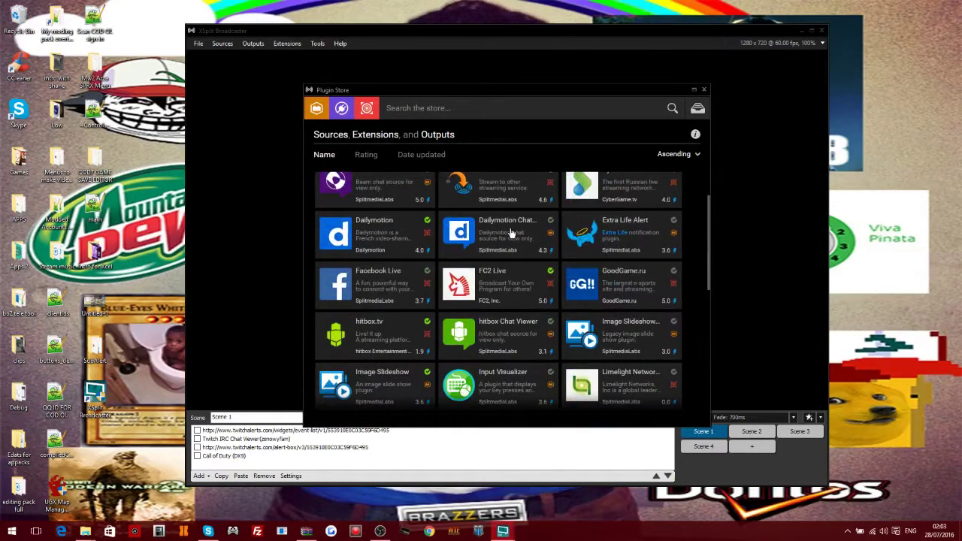
{"action": "scroll", "coordinate": [510, 233], "scroll_direction": "down", "scroll_amount": 4}
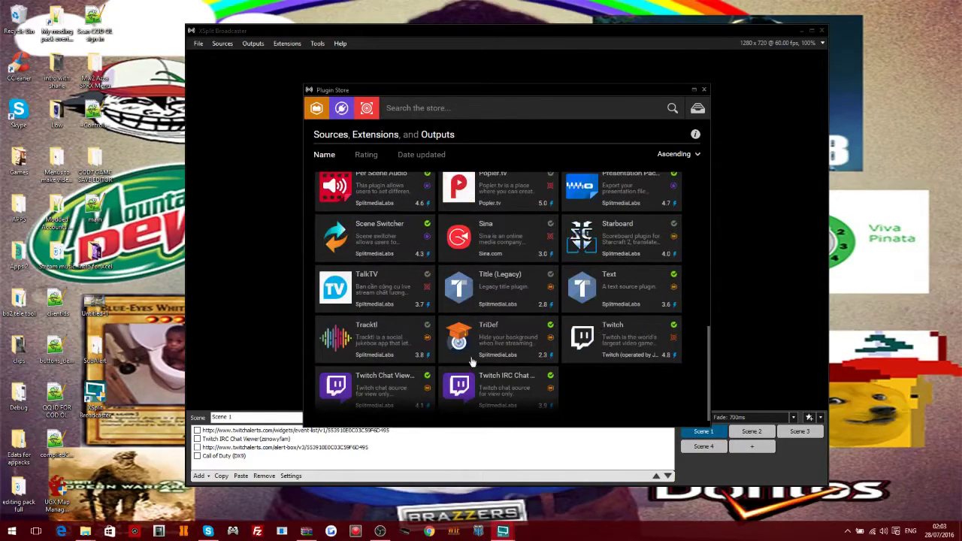
{"action": "scroll", "coordinate": [468, 359], "scroll_direction": "up", "scroll_amount": 1}
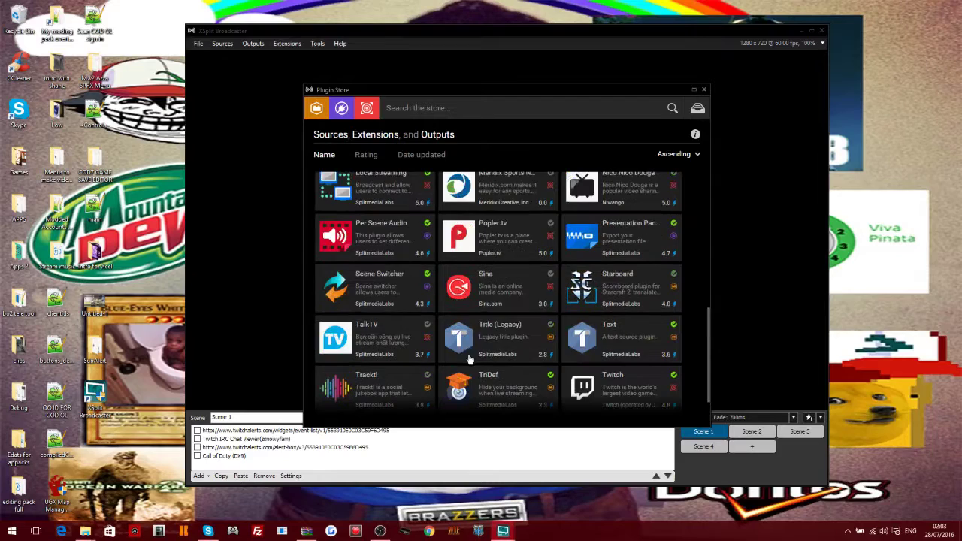
{"action": "scroll", "coordinate": [503, 304], "scroll_direction": "up", "scroll_amount": 1}
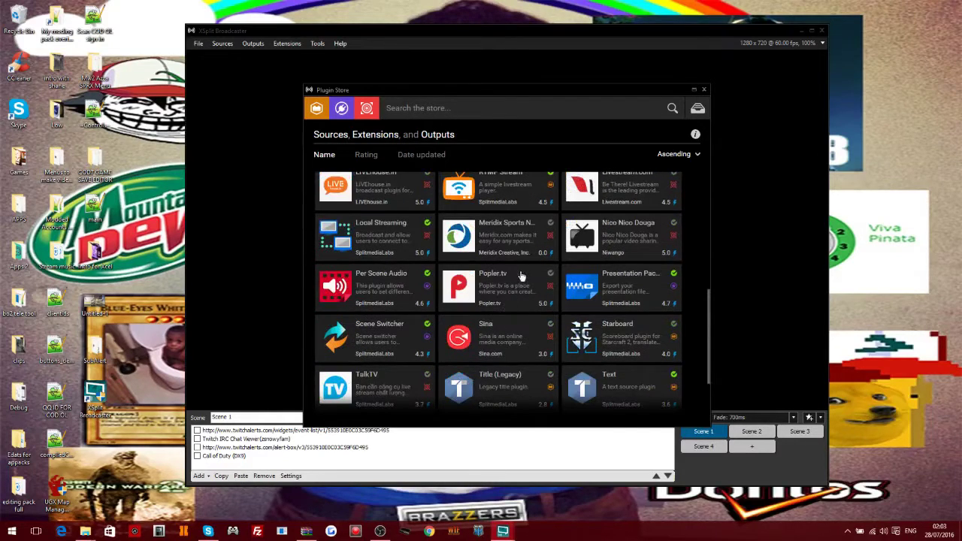
{"action": "scroll", "coordinate": [511, 284], "scroll_direction": "up", "scroll_amount": 3}
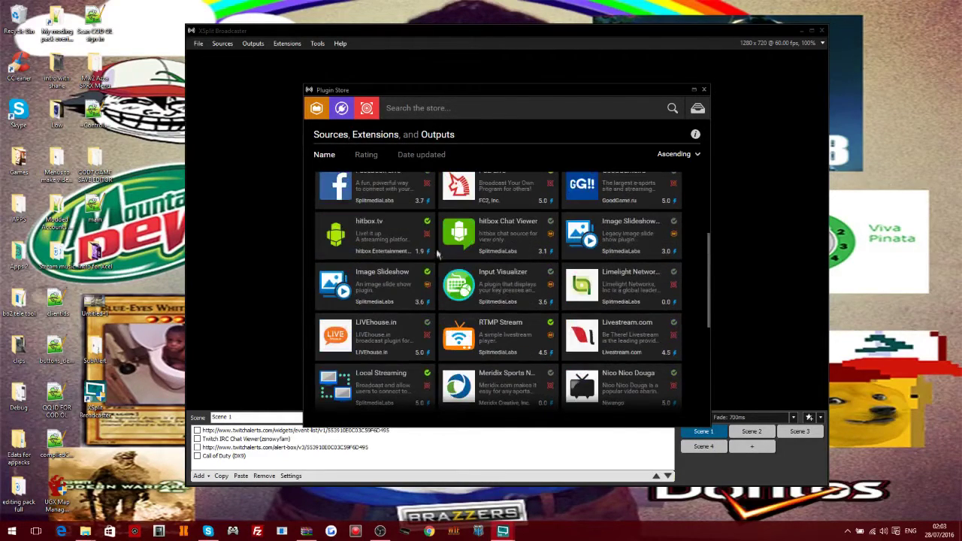
{"action": "scroll", "coordinate": [526, 293], "scroll_direction": "up", "scroll_amount": 1}
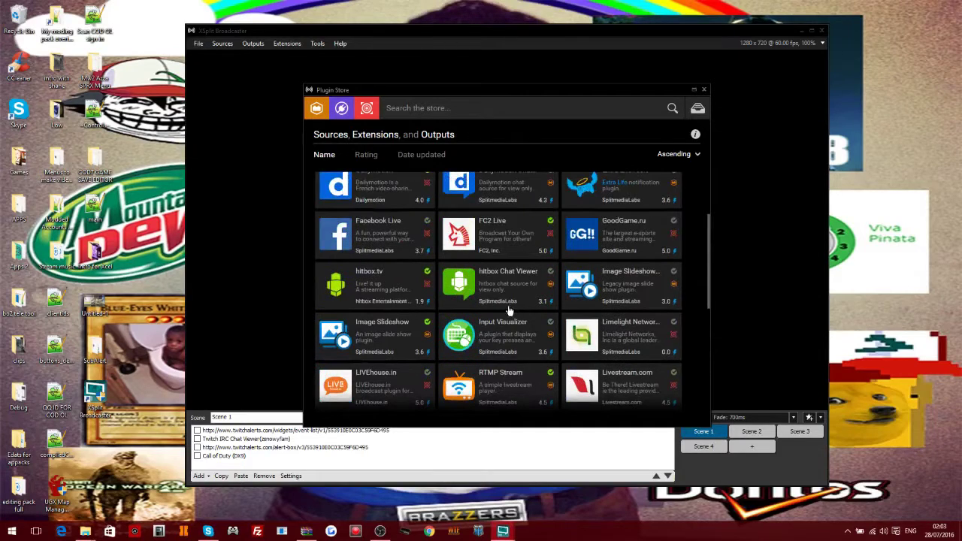
{"action": "scroll", "coordinate": [508, 310], "scroll_direction": "up", "scroll_amount": 1}
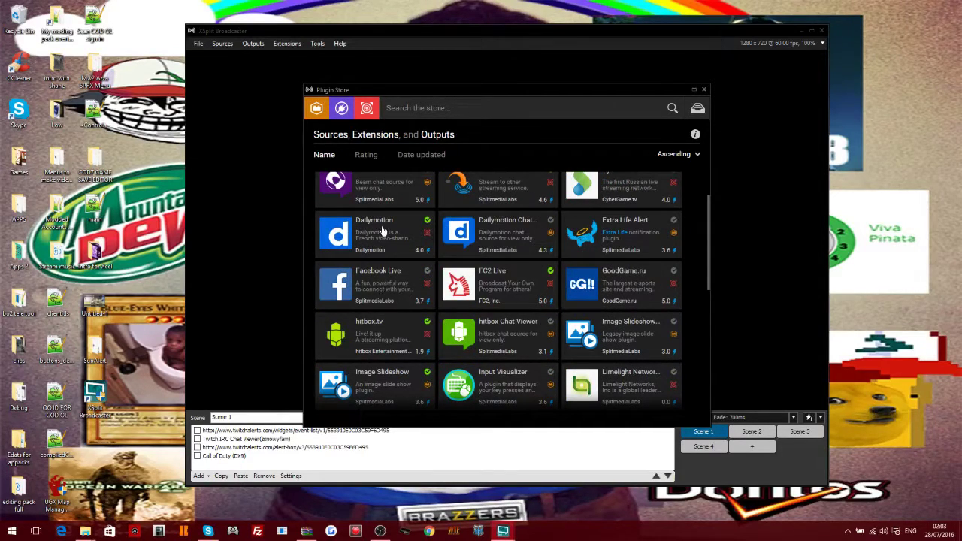
{"action": "scroll", "coordinate": [483, 321], "scroll_direction": "up", "scroll_amount": 1}
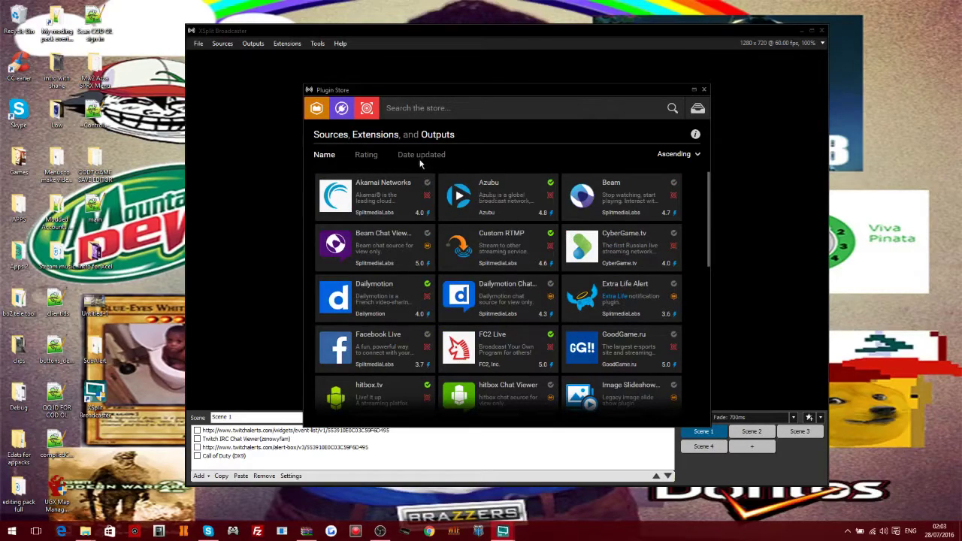
Close the Plugin Store and glance at the Extensions and Add menus without choosing anything
{"action": "left_click", "coordinate": [703, 90]}
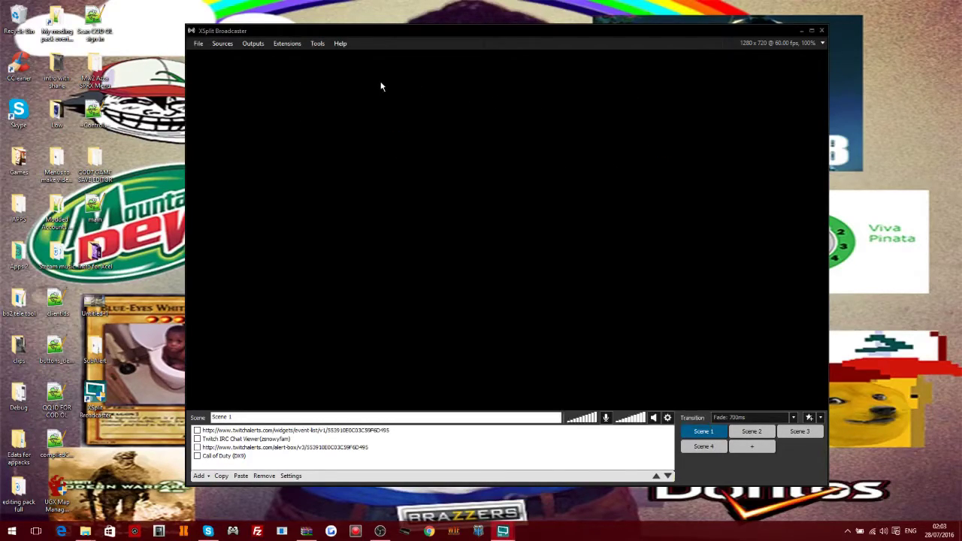
{"action": "left_click", "coordinate": [286, 44]}
{"action": "left_click", "coordinate": [286, 45]}
{"action": "left_click", "coordinate": [226, 44]}
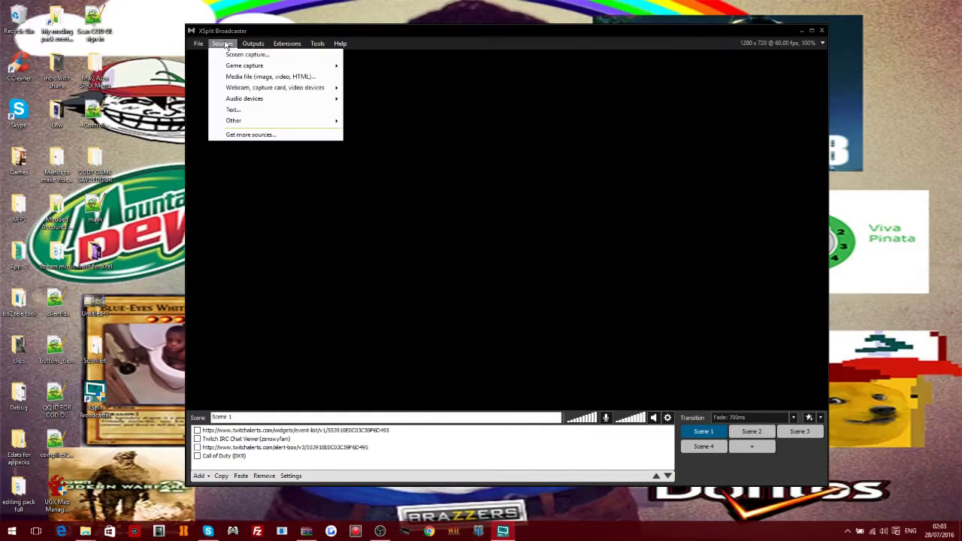
{"action": "mouse_move", "coordinate": [314, 67]}
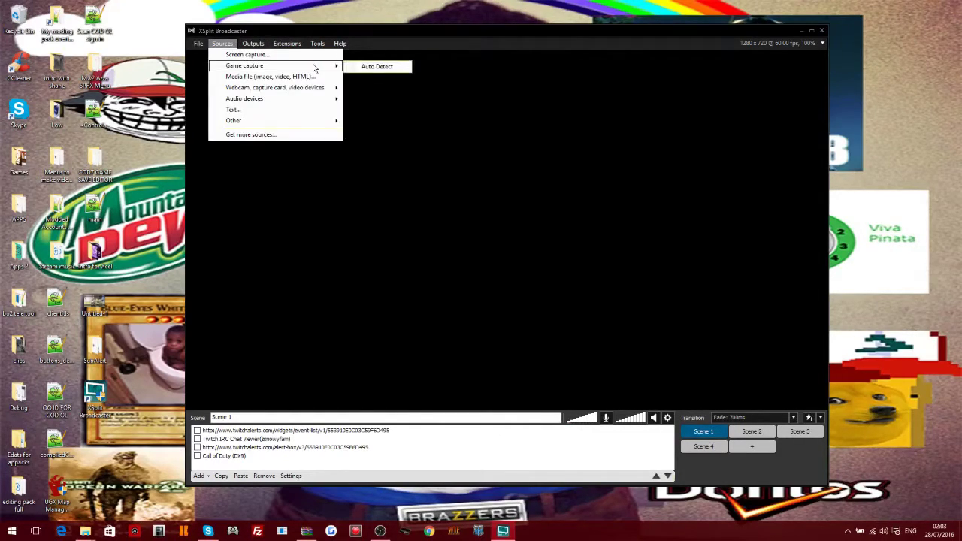
{"action": "left_click", "coordinate": [425, 146]}
Make Scene 2 active and view the Add > Game capture choices without adding one
{"action": "left_click", "coordinate": [766, 432]}
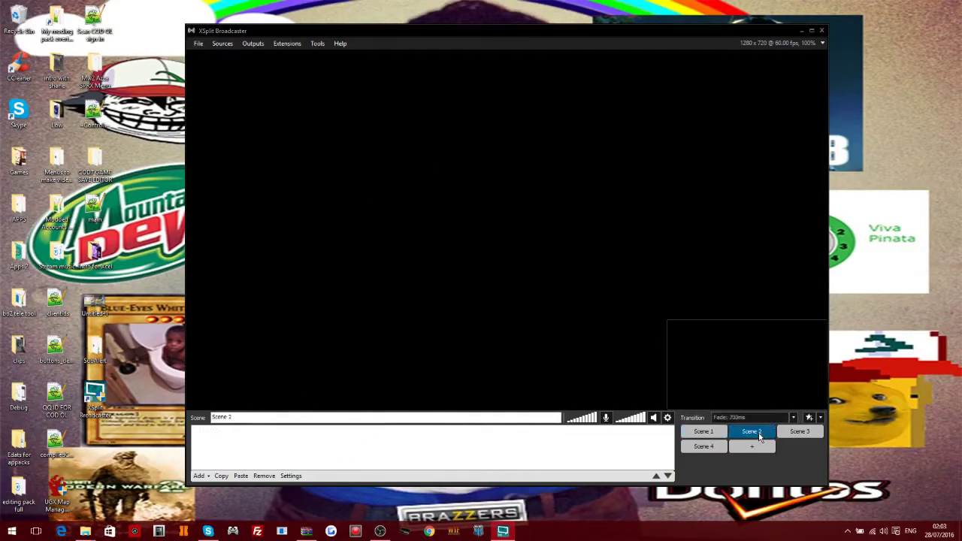
{"action": "left_click", "coordinate": [200, 475]}
{"action": "mouse_move", "coordinate": [339, 449]}
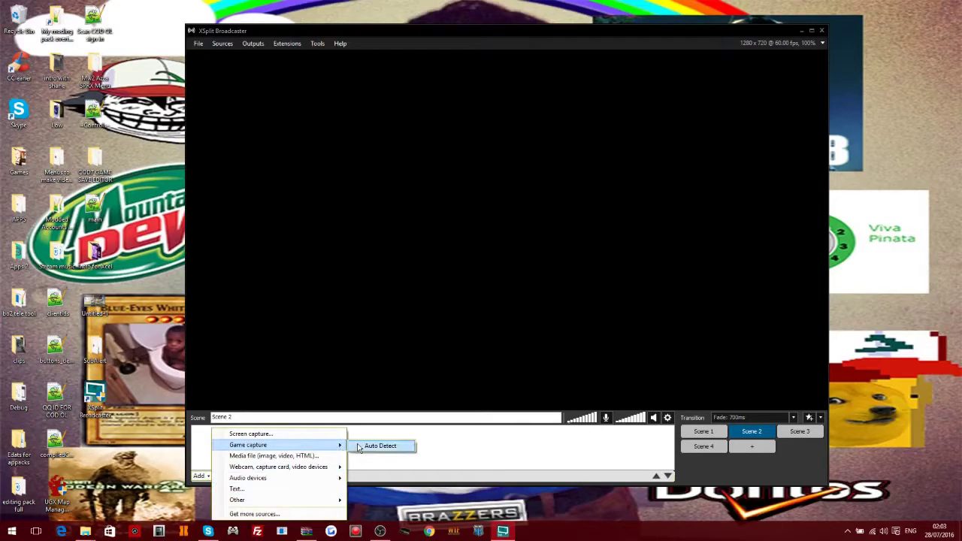
{"action": "left_click", "coordinate": [425, 454]}
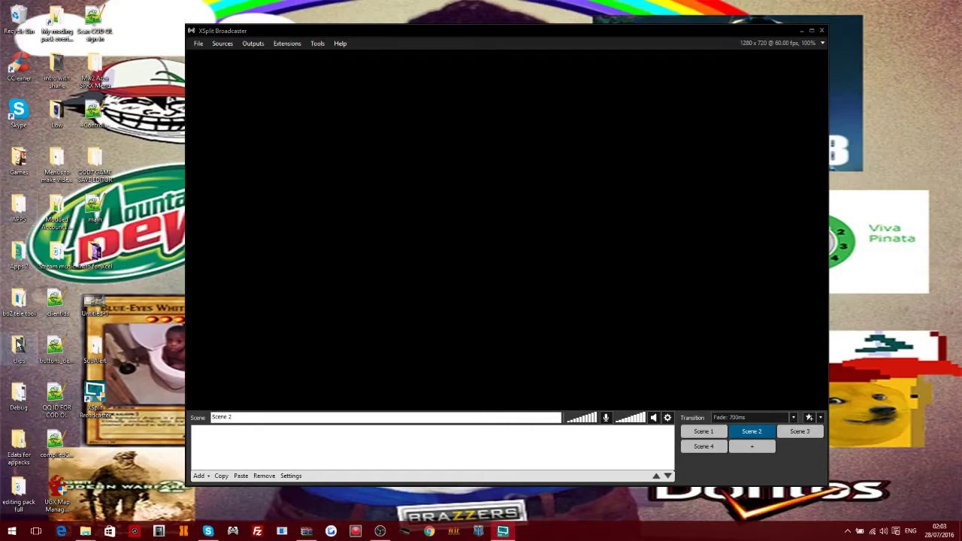
Launch Call of Duty World at War from the Games folder and nudge its window higher
{"action": "double_click", "coordinate": [21, 162]}
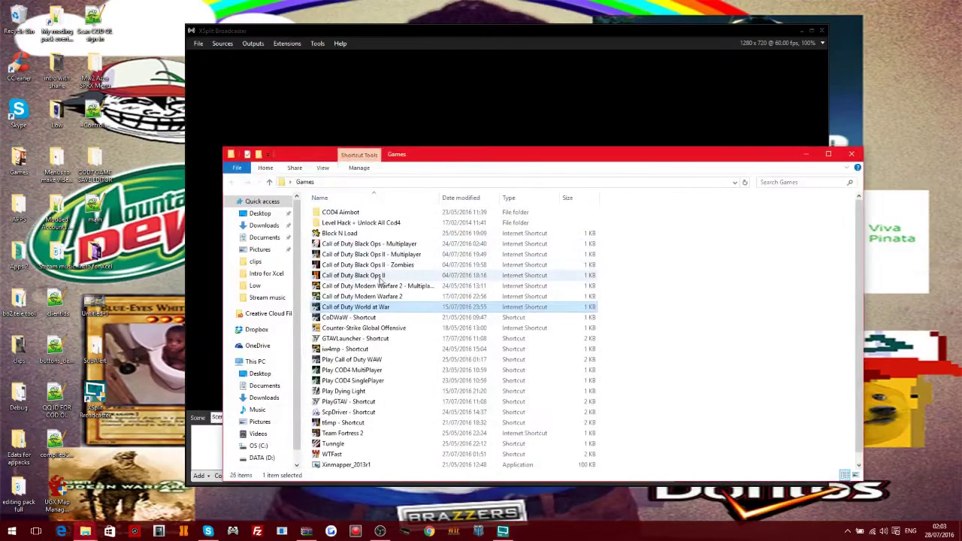
{"action": "double_click", "coordinate": [405, 308]}
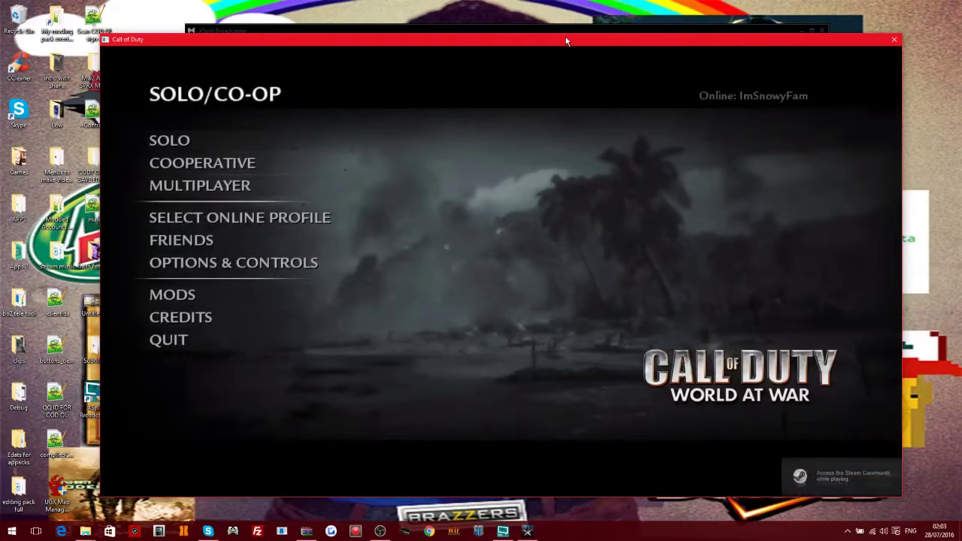
{"action": "left_click_drag", "start_coordinate": [561, 38], "coordinate": [561, 18]}
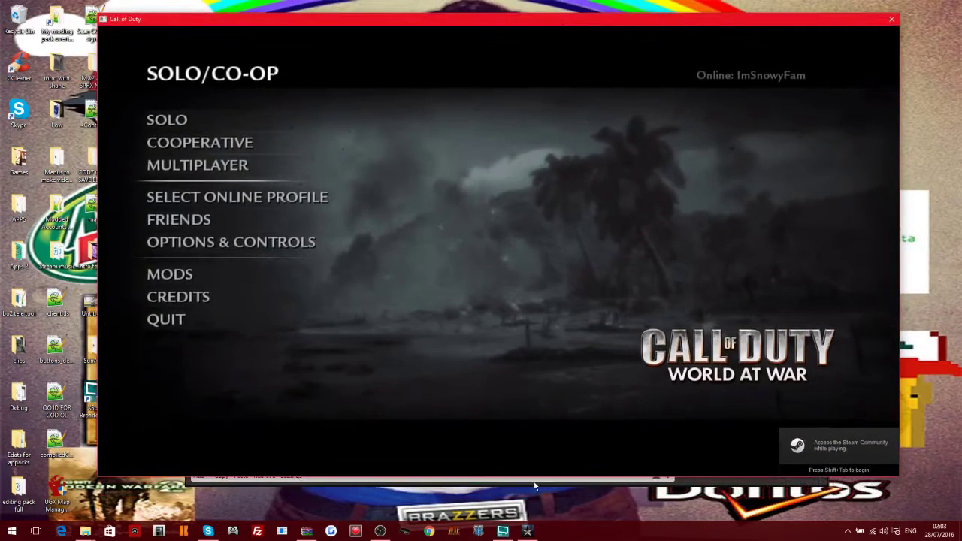
Add a Call of Duty (DX9) game capture to Scene 2 and stretch it across the whole preview
{"action": "left_click", "coordinate": [503, 531]}
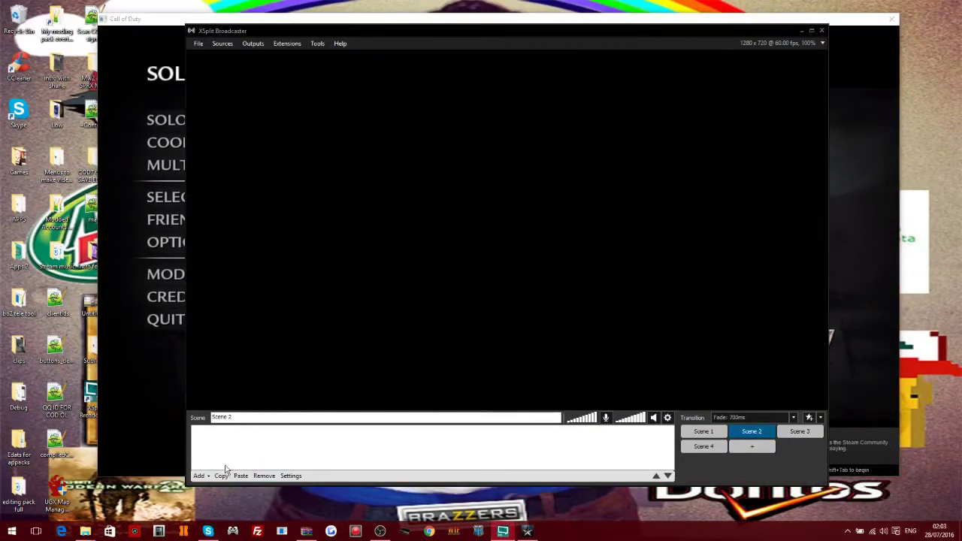
{"action": "left_click", "coordinate": [211, 479]}
{"action": "mouse_move", "coordinate": [336, 445]}
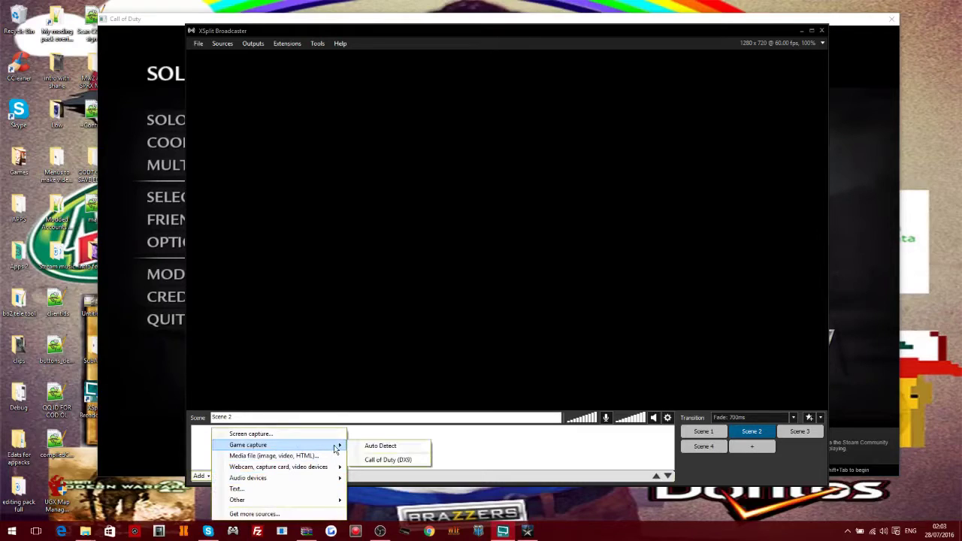
{"action": "left_click", "coordinate": [387, 460]}
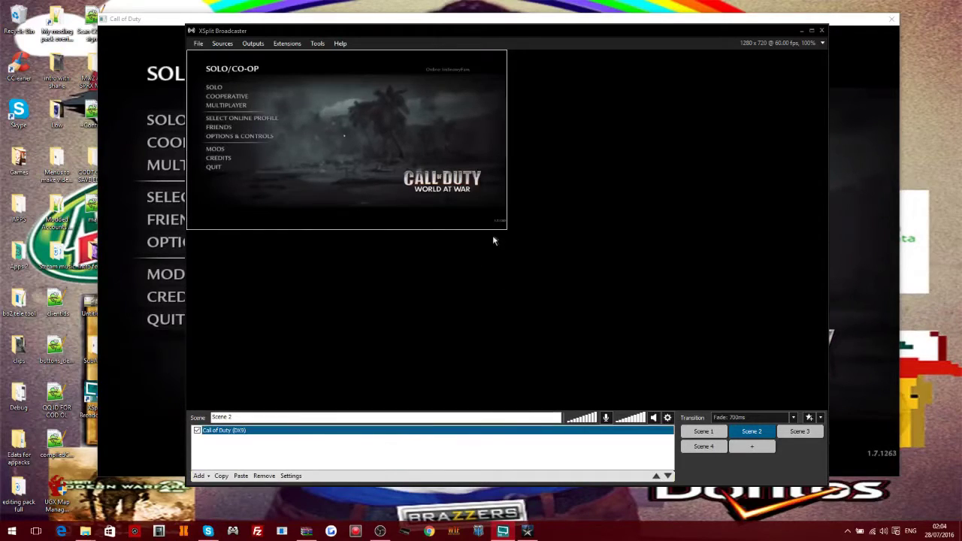
{"action": "left_click_drag", "start_coordinate": [507, 228], "coordinate": [824, 380]}
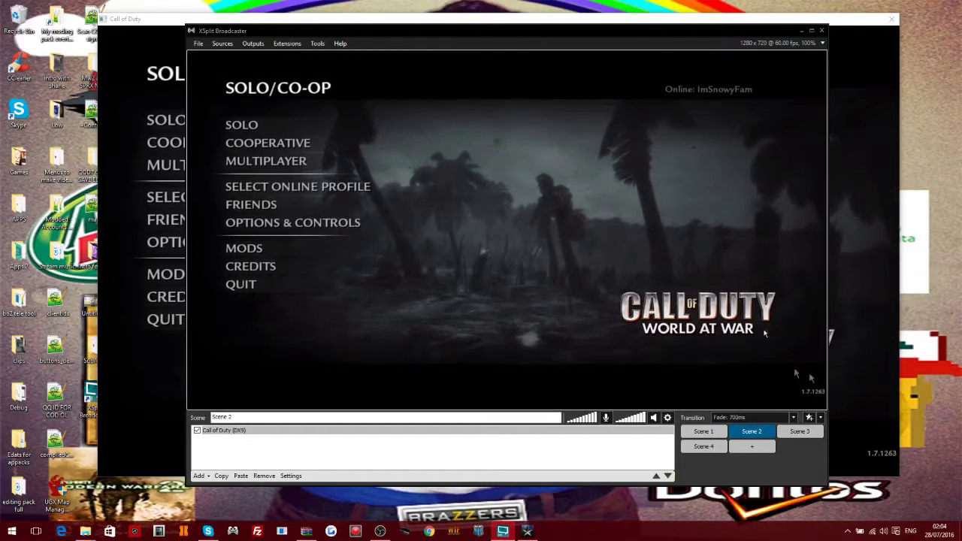
{"action": "left_click", "coordinate": [201, 475]}
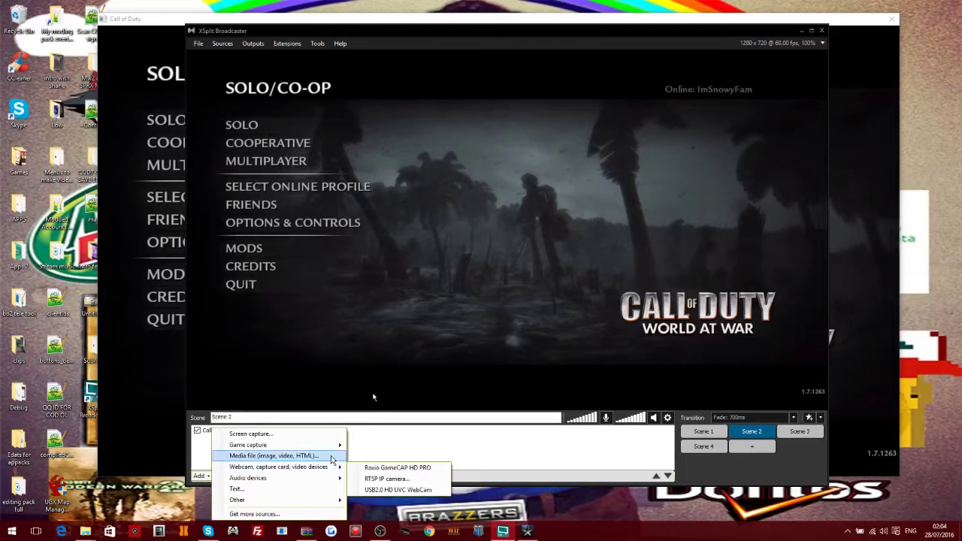
{"action": "mouse_move", "coordinate": [335, 467]}
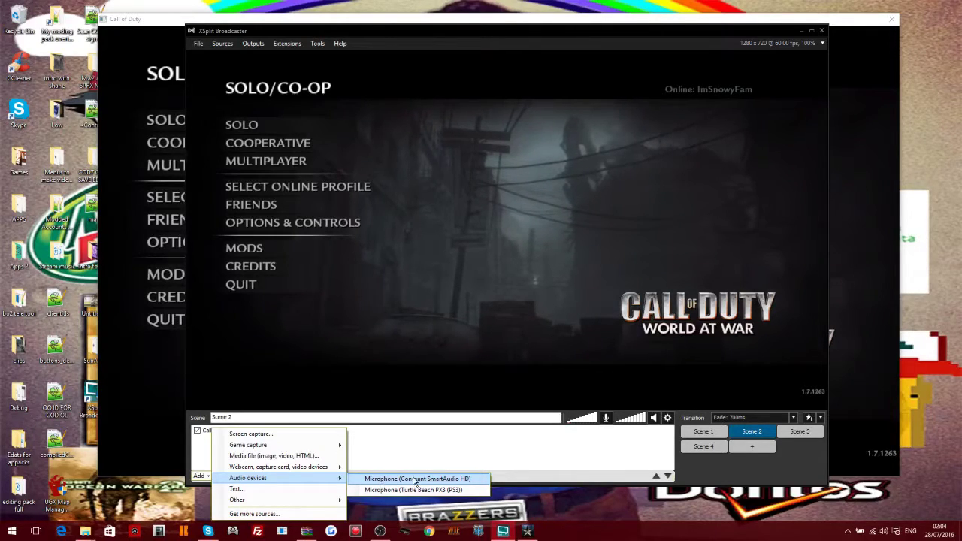
Add a text source reading 'Live Stream' in the Arial Nova Cond Light font
{"action": "left_click", "coordinate": [312, 489]}
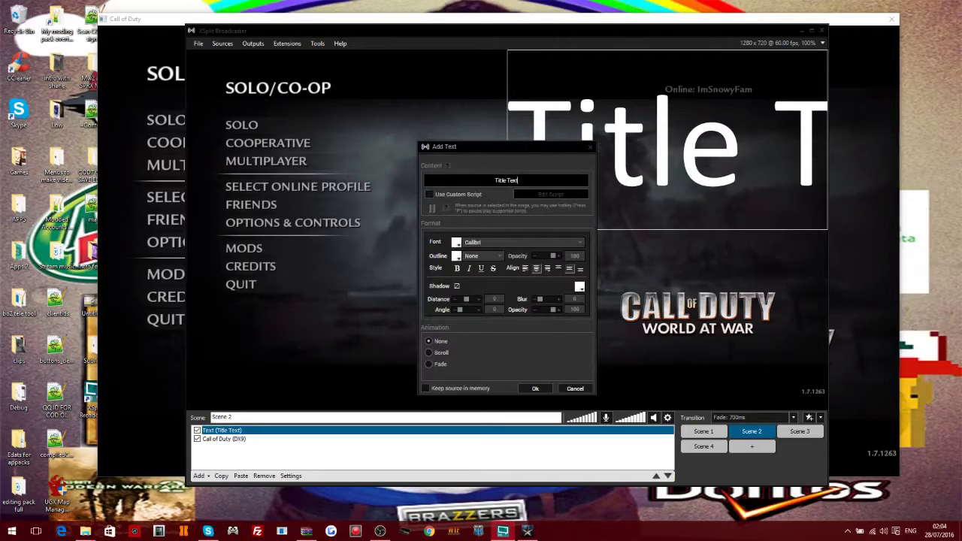
{"action": "key", "text": "BackSpace"}
{"action": "key", "text": "BackSpace"}
{"action": "key", "text": "BackSpace"}
{"action": "key", "text": "BackSpace"}
{"action": "key", "text": "BackSpace"}
{"action": "key", "text": "BackSpace"}
{"action": "key", "text": "BackSpace"}
{"action": "key", "text": "BackSpace"}
{"action": "key", "text": "BackSpace"}
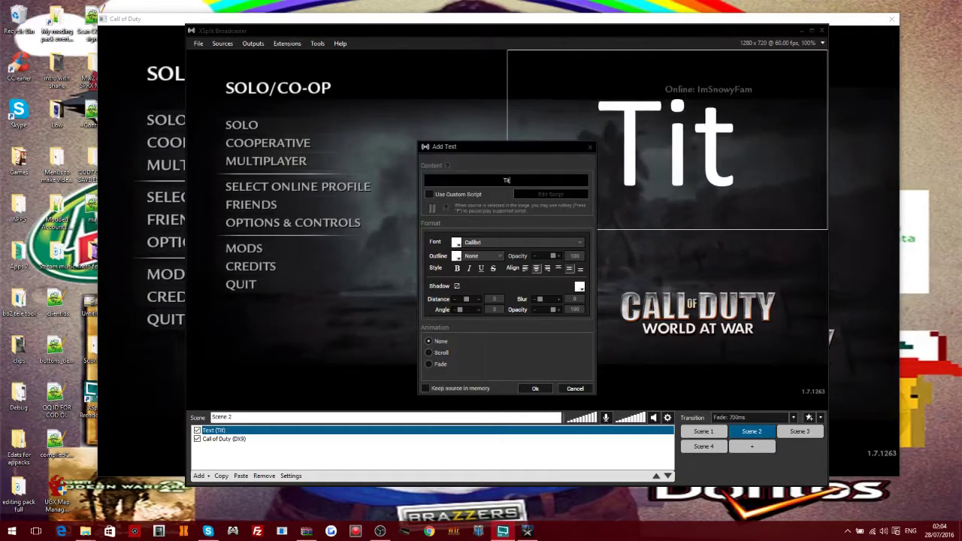
{"action": "type", "text": "Li"}
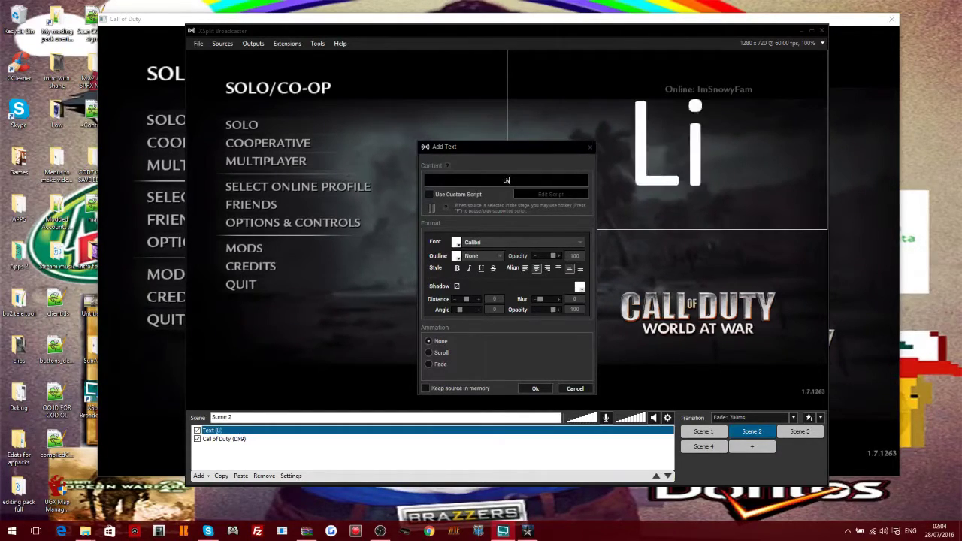
{"action": "type", "text": "ve Stream"}
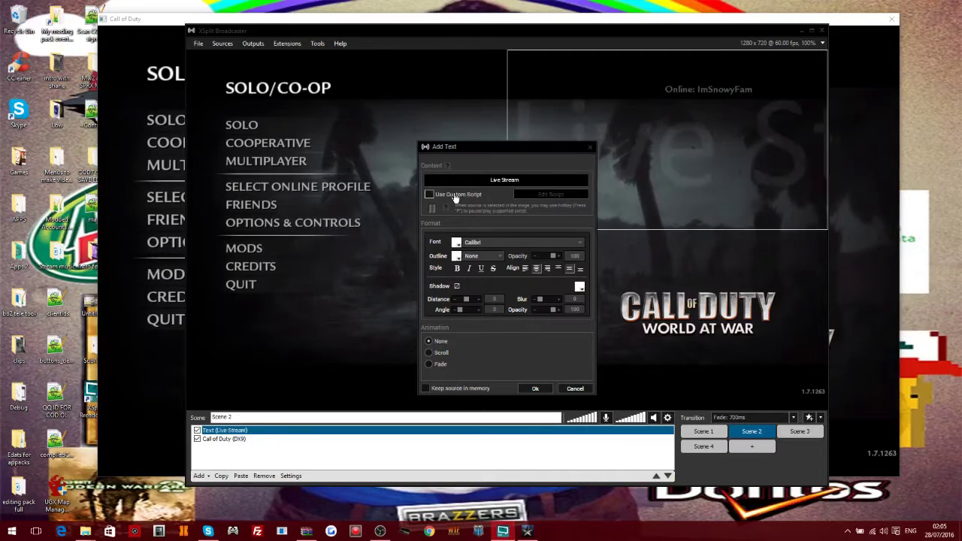
{"action": "left_click", "coordinate": [500, 242]}
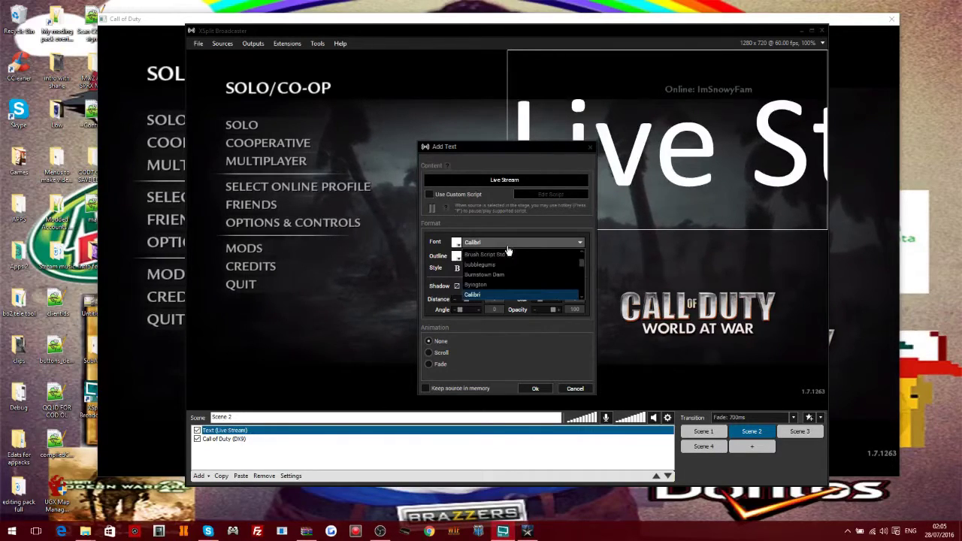
{"action": "scroll", "coordinate": [502, 278], "scroll_direction": "up", "scroll_amount": 8}
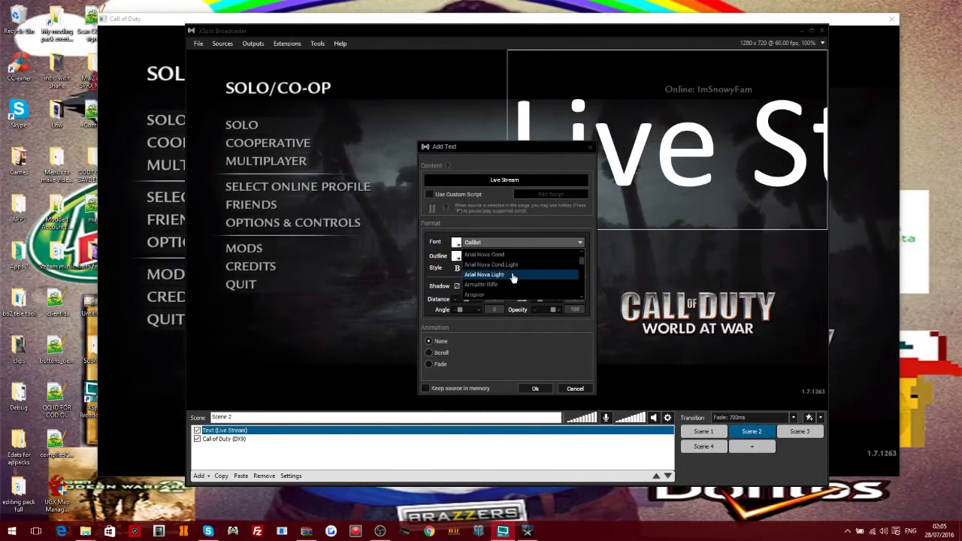
{"action": "left_click", "coordinate": [510, 265]}
Give the text the thickest outline and centre-align it
{"action": "left_click", "coordinate": [498, 256]}
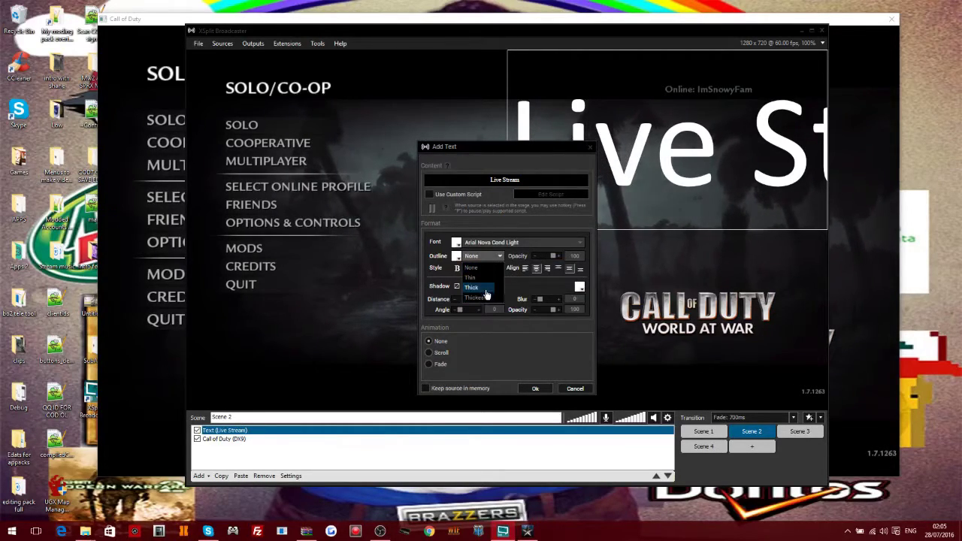
{"action": "left_click", "coordinate": [479, 288]}
{"action": "left_click", "coordinate": [481, 256]}
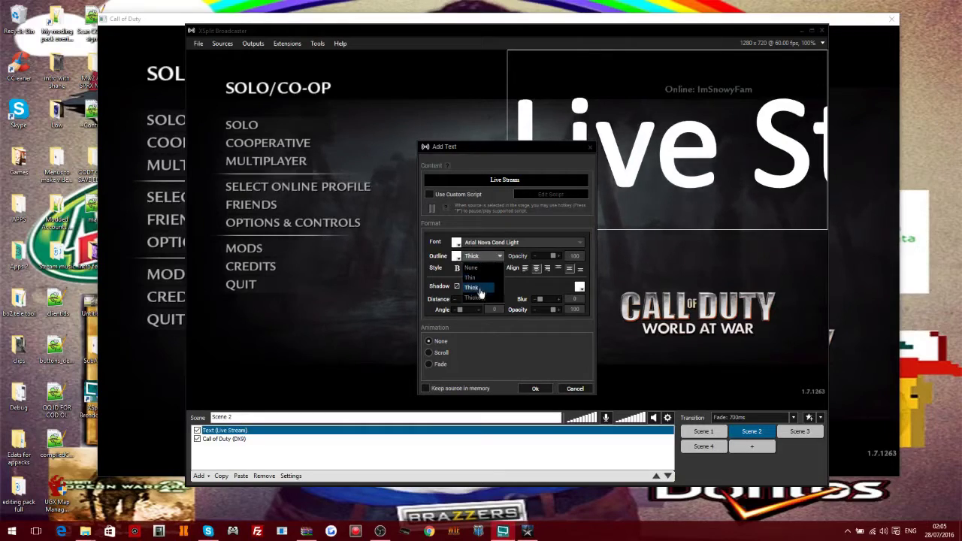
{"action": "left_click", "coordinate": [479, 299]}
{"action": "left_click", "coordinate": [527, 268]}
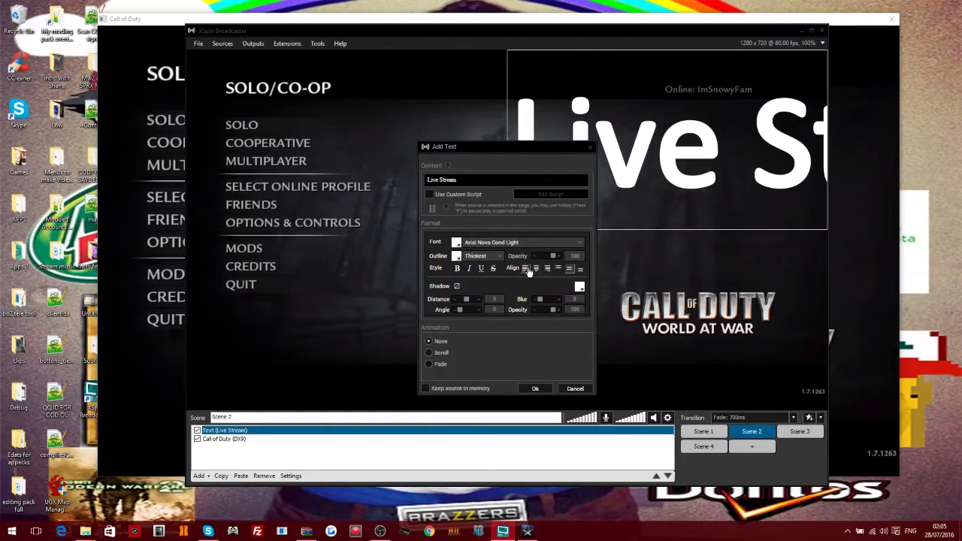
{"action": "left_click", "coordinate": [535, 269]}
{"action": "left_click", "coordinate": [547, 269]}
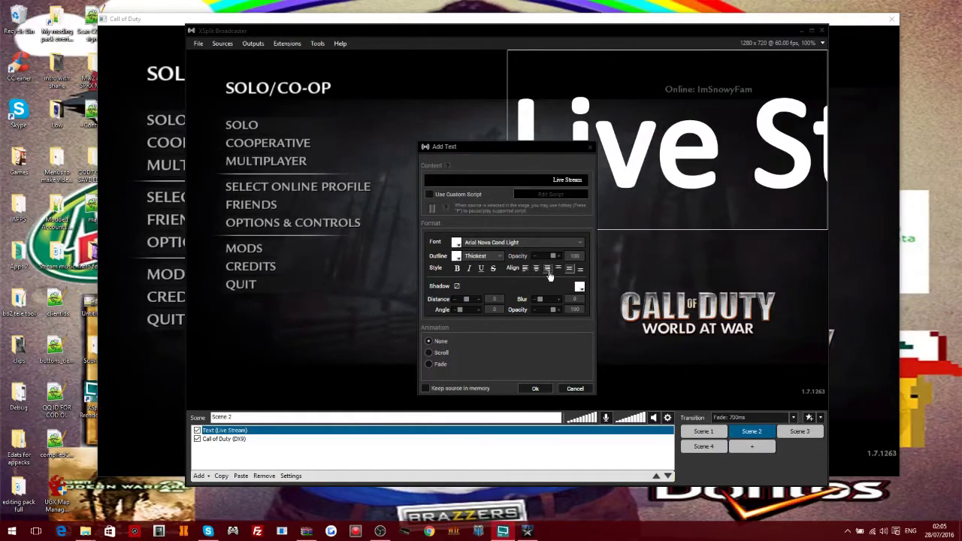
{"action": "left_click", "coordinate": [526, 270]}
{"action": "left_click", "coordinate": [536, 269]}
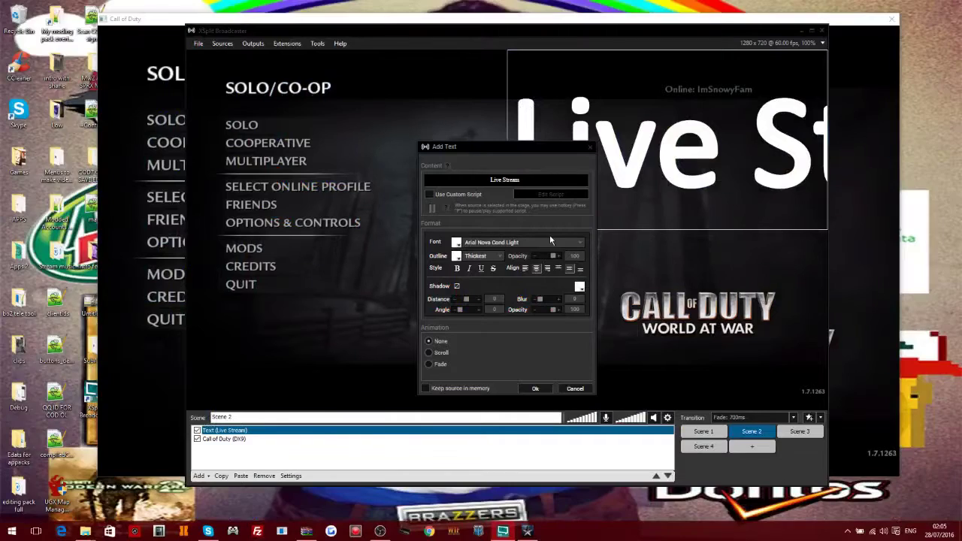
Set the text animation to Scroll, moving right to left
{"action": "left_click", "coordinate": [450, 352]}
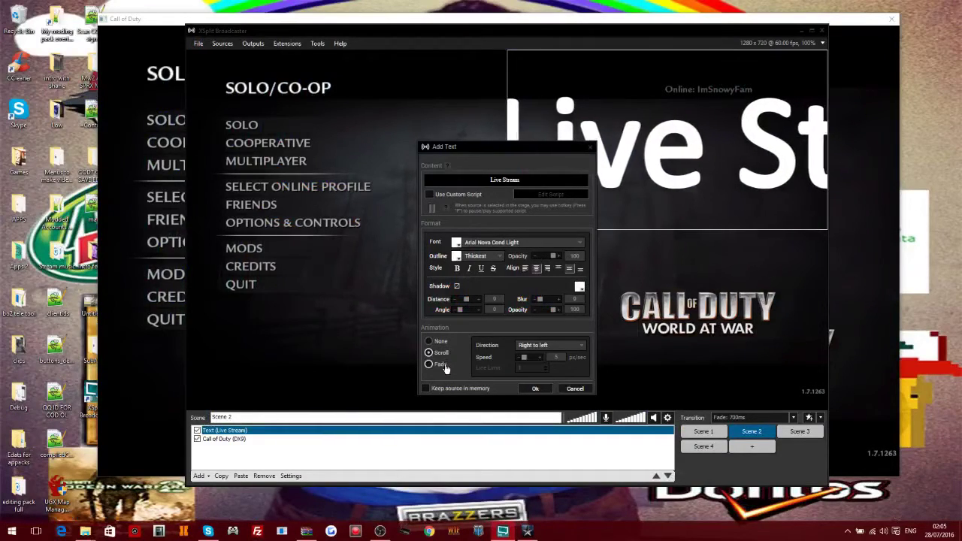
{"action": "left_click", "coordinate": [445, 366]}
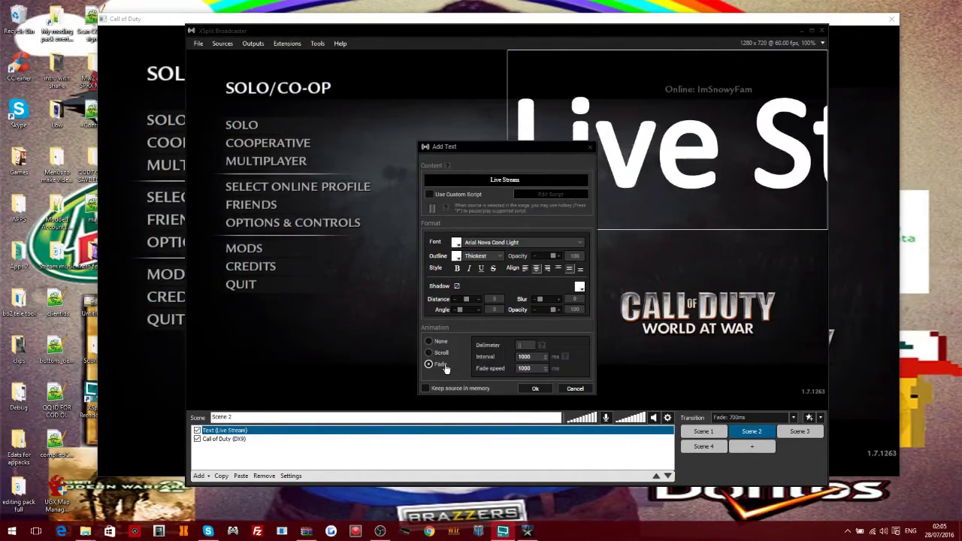
{"action": "left_click", "coordinate": [446, 353]}
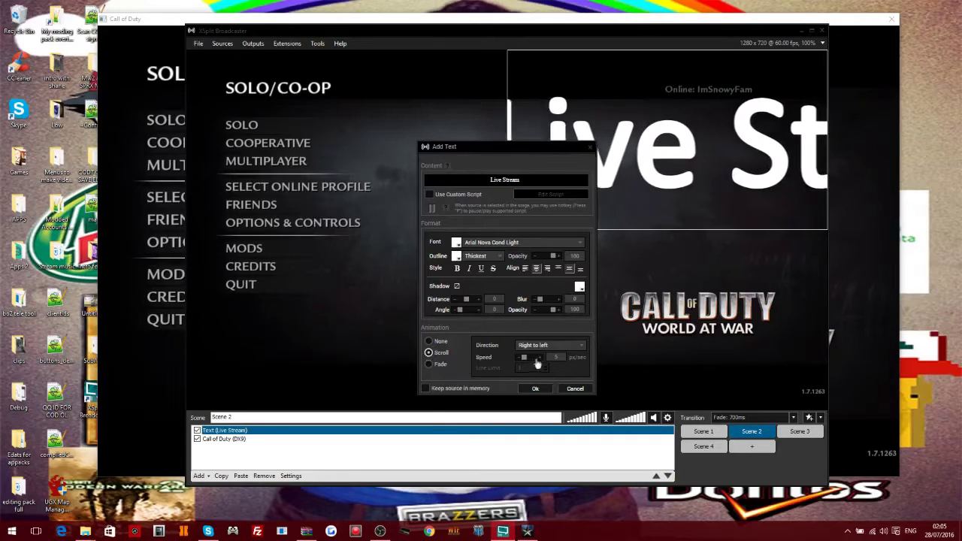
{"action": "left_click", "coordinate": [574, 346]}
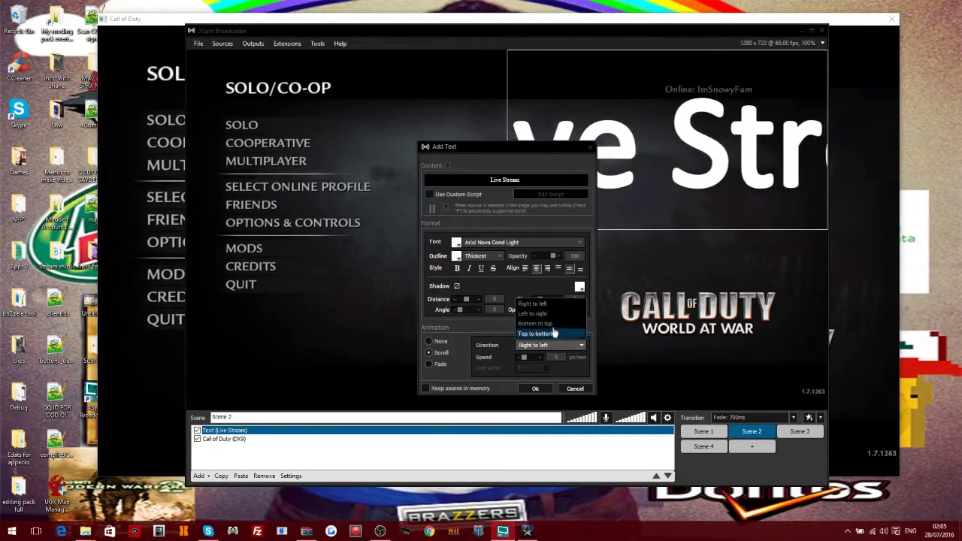
{"action": "left_click", "coordinate": [552, 314]}
{"action": "left_click", "coordinate": [571, 346]}
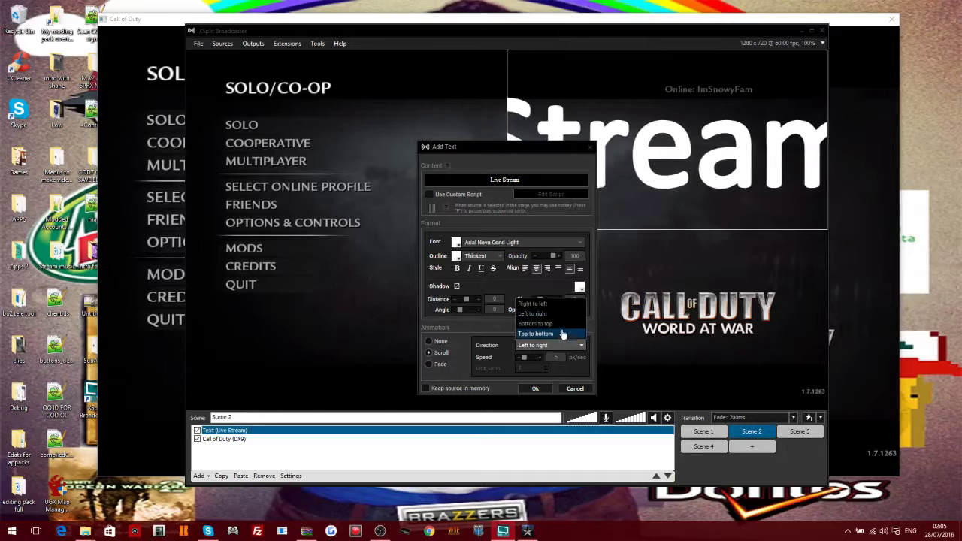
{"action": "left_click", "coordinate": [562, 333]}
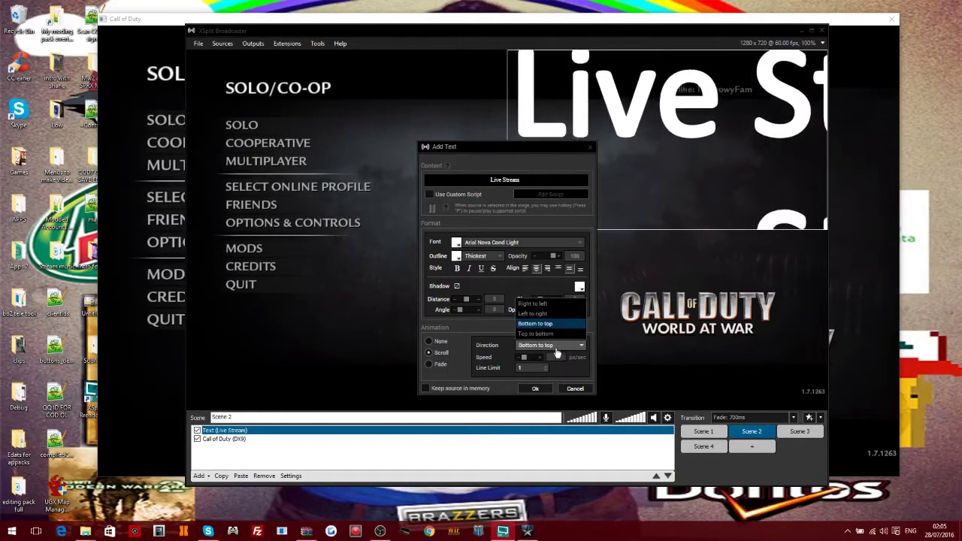
{"action": "left_click", "coordinate": [548, 333]}
{"action": "left_click", "coordinate": [556, 344]}
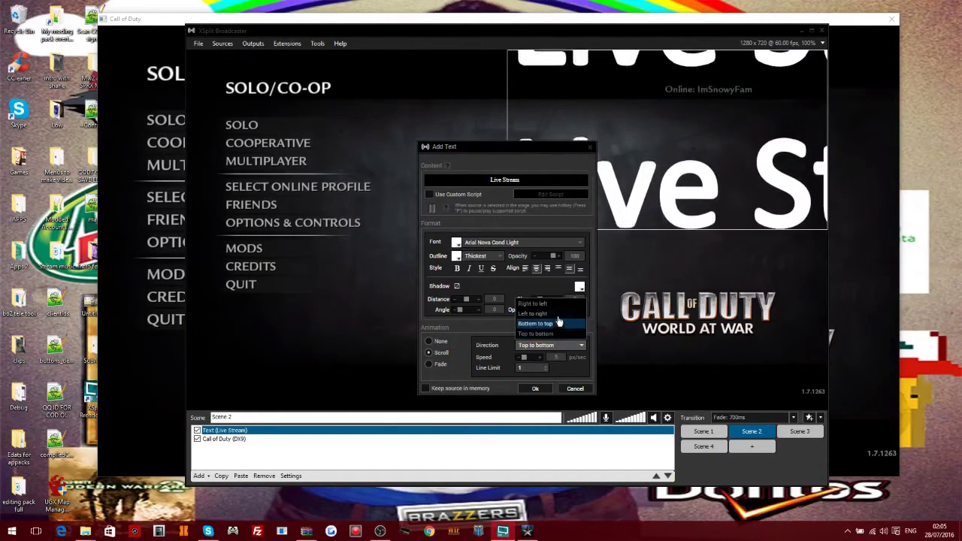
{"action": "left_click", "coordinate": [559, 303]}
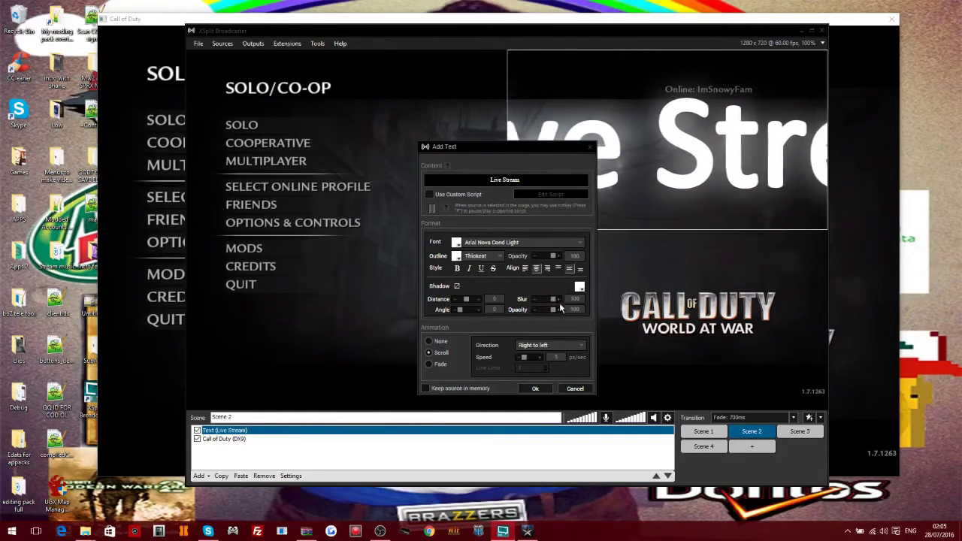
Set shadow opacity to 33, underline without strikethrough, and scroll speed 5 px/sec
{"action": "left_click_drag", "start_coordinate": [551, 312], "coordinate": [548, 313]}
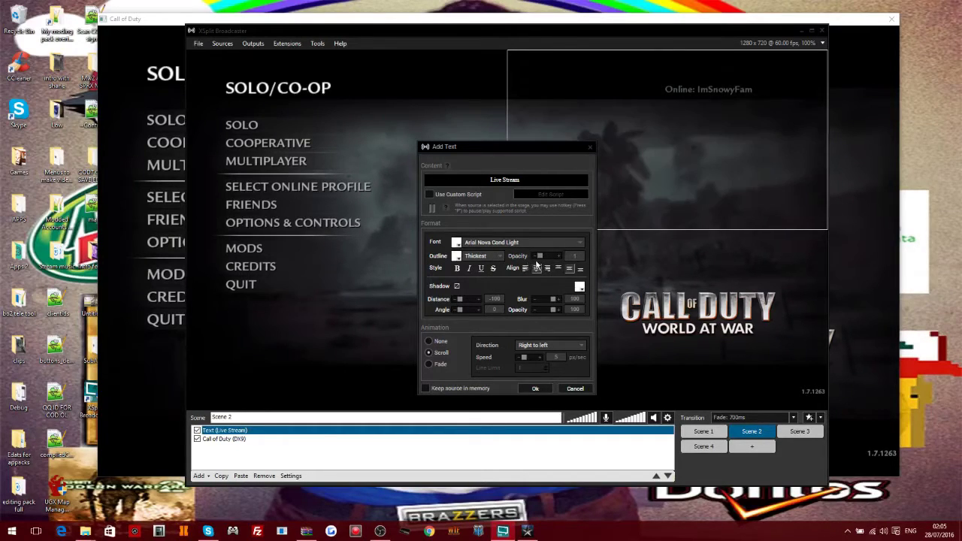
{"action": "left_click", "coordinate": [481, 269]}
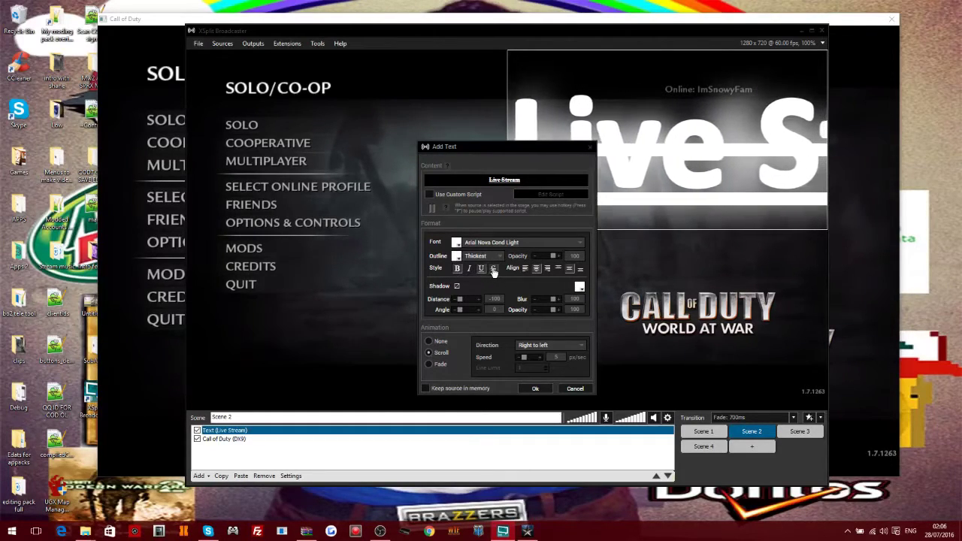
{"action": "left_click", "coordinate": [493, 269]}
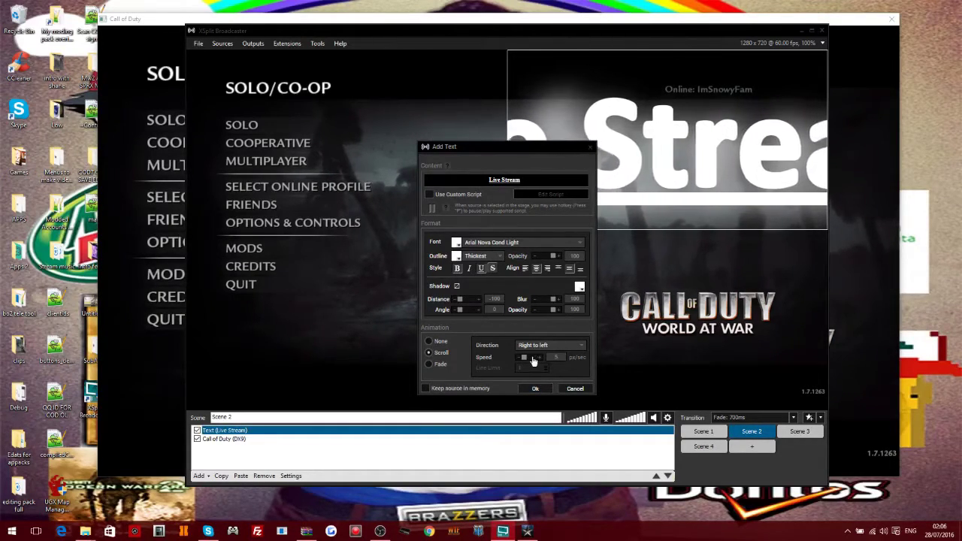
{"action": "left_click_drag", "start_coordinate": [528, 361], "coordinate": [534, 358]}
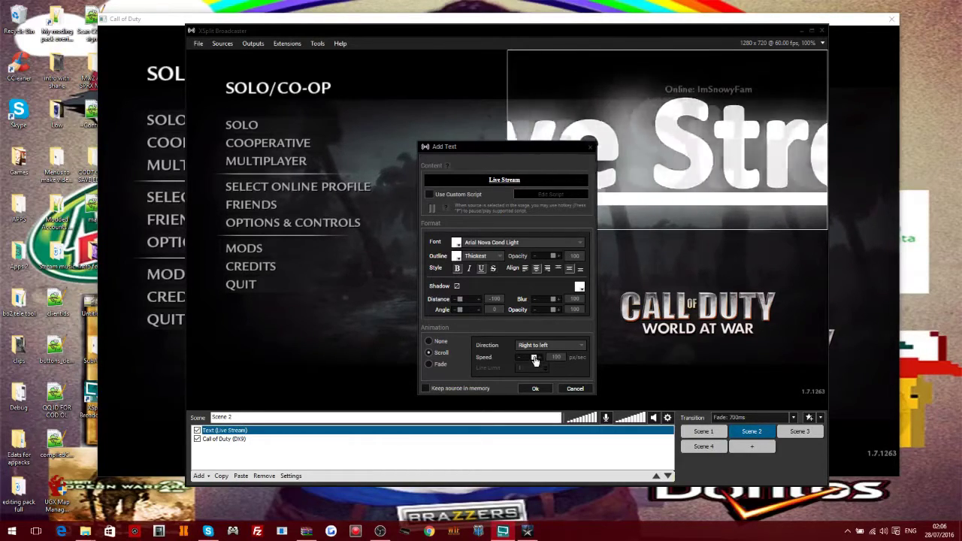
{"action": "left_click_drag", "start_coordinate": [534, 358], "coordinate": [508, 359]}
Confirm the Live Stream text, move and enlarge it in the preview, then delete it
{"action": "left_click", "coordinate": [539, 388]}
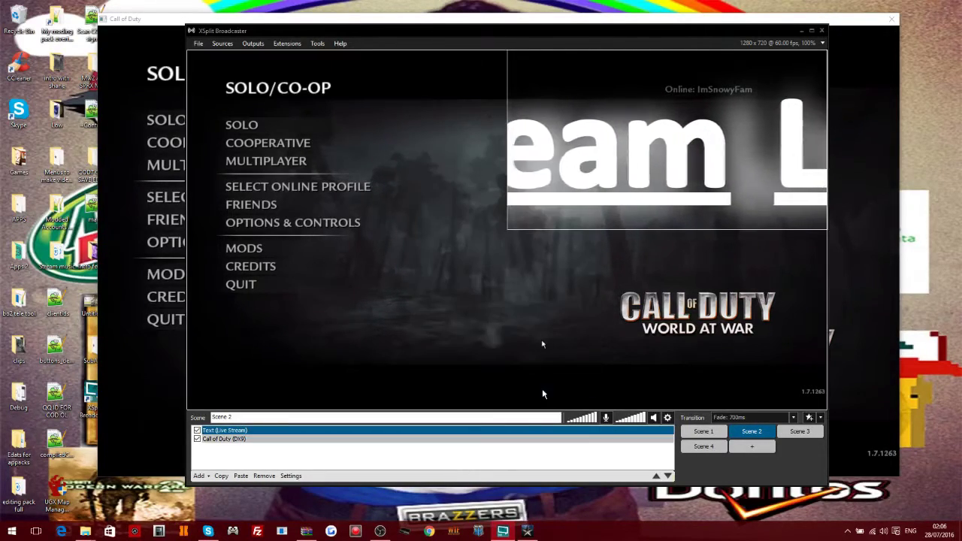
{"action": "left_click_drag", "start_coordinate": [601, 188], "coordinate": [472, 223]}
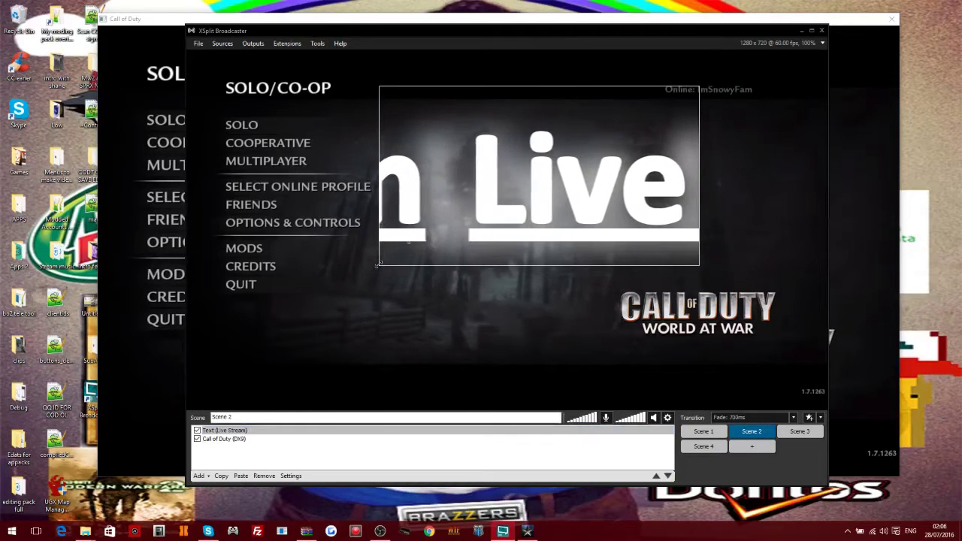
{"action": "left_click_drag", "start_coordinate": [378, 265], "coordinate": [198, 388]}
{"action": "left_click_drag", "start_coordinate": [422, 247], "coordinate": [496, 237]}
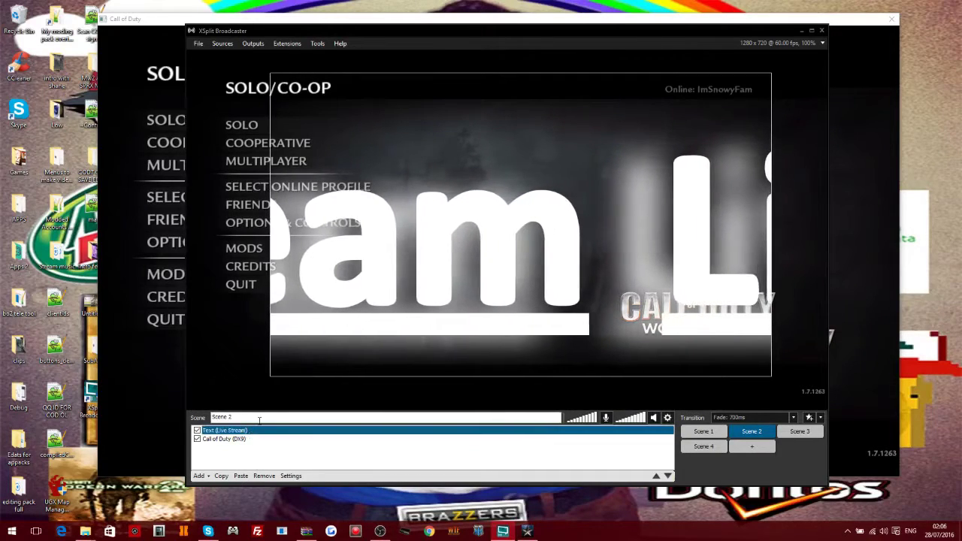
{"action": "key", "text": "Delete"}
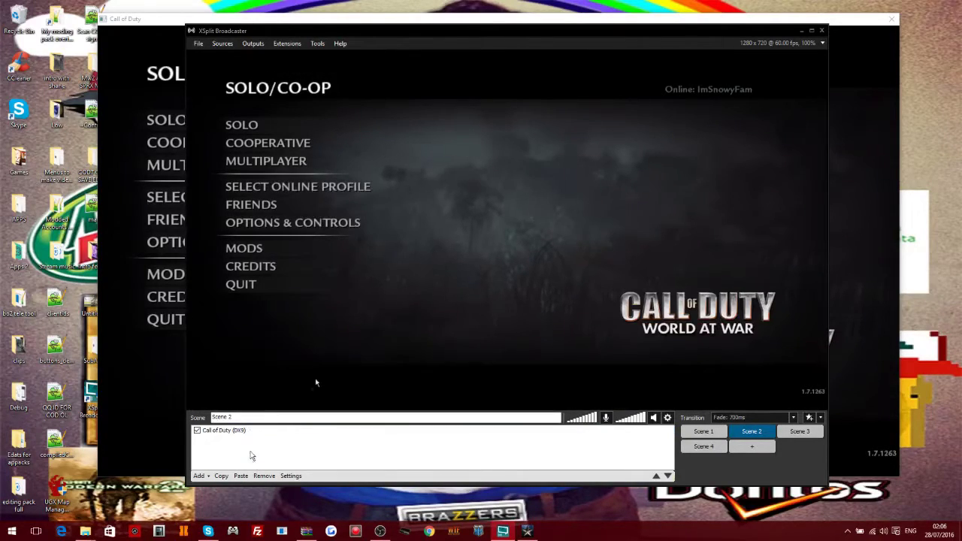
Choose Add > Other > Webpage URL to open the Add Webpage URL dialog
{"action": "left_click", "coordinate": [208, 476]}
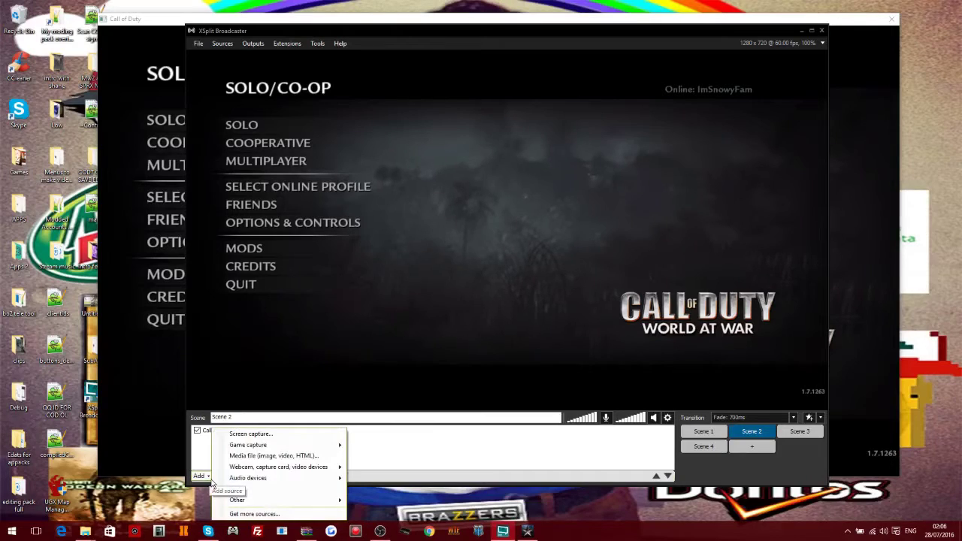
{"action": "mouse_move", "coordinate": [311, 500]}
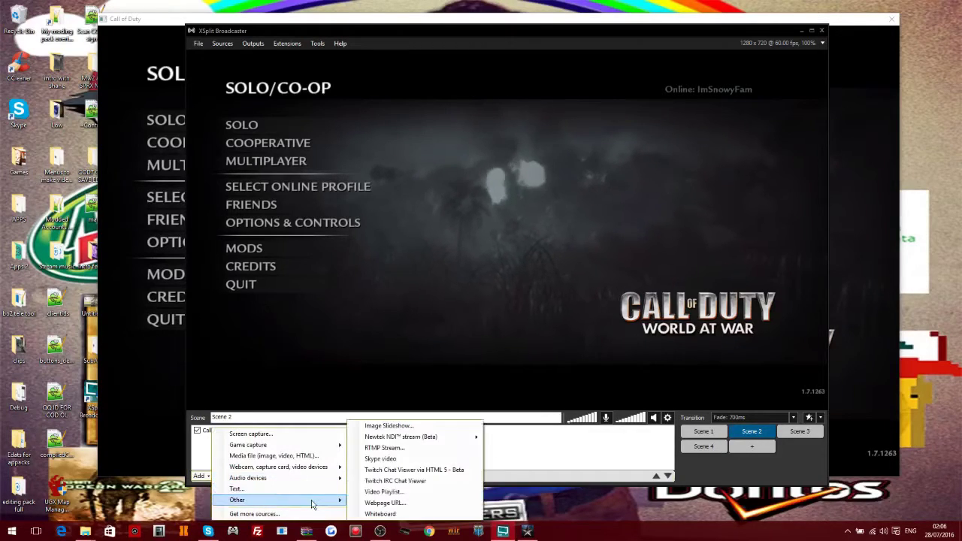
{"action": "left_click", "coordinate": [378, 503]}
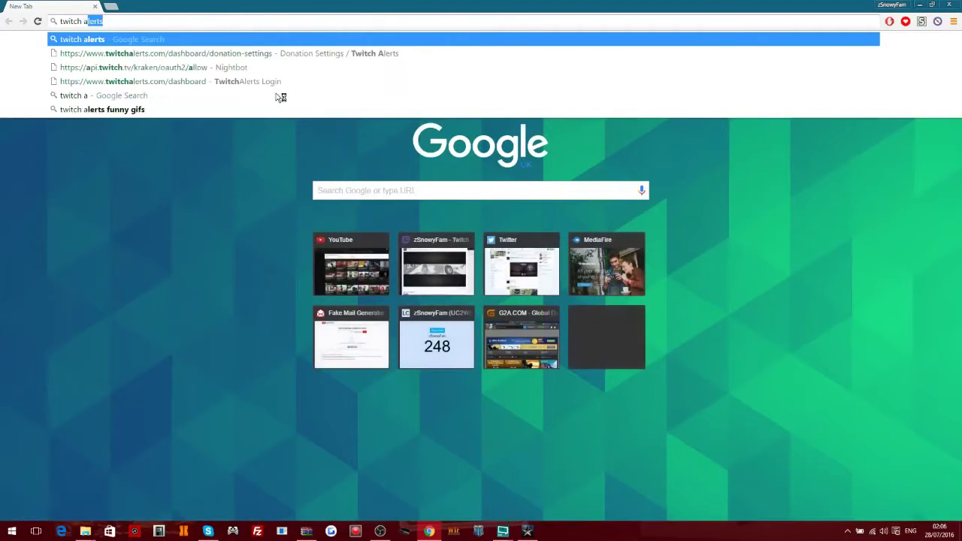
Search 'twitch alerts', launch the TwitchAlerts dashboard and open the Alert Box widget
{"action": "key", "text": "Return"}
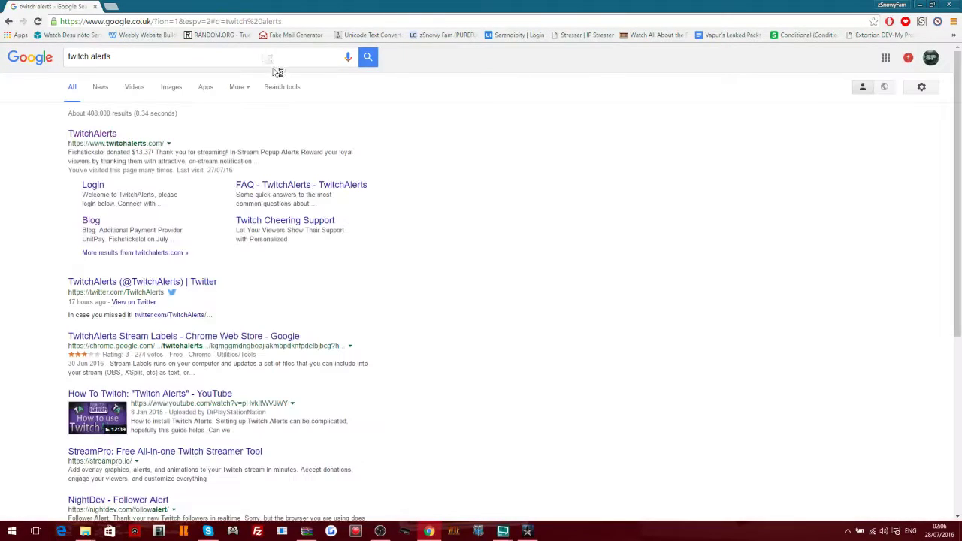
{"action": "left_click", "coordinate": [94, 134]}
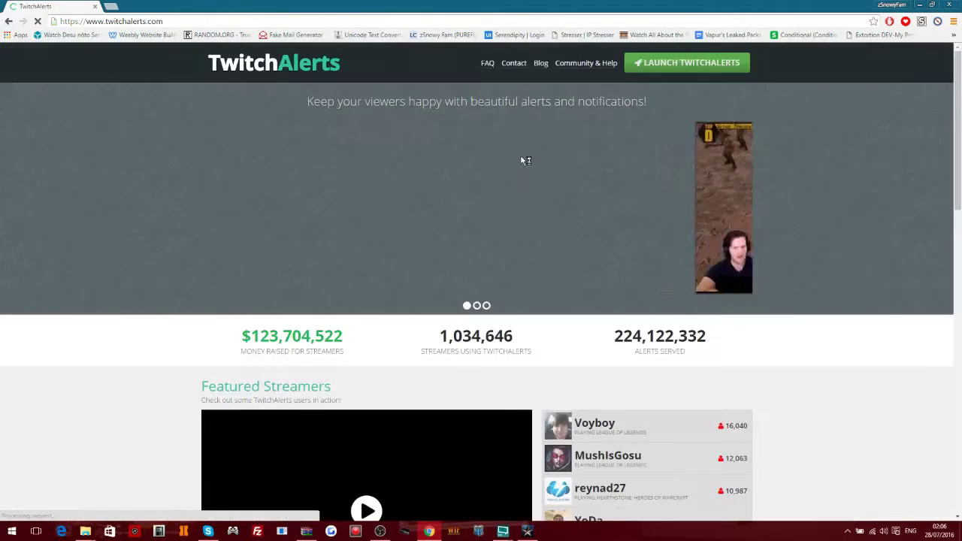
{"action": "left_click", "coordinate": [627, 238]}
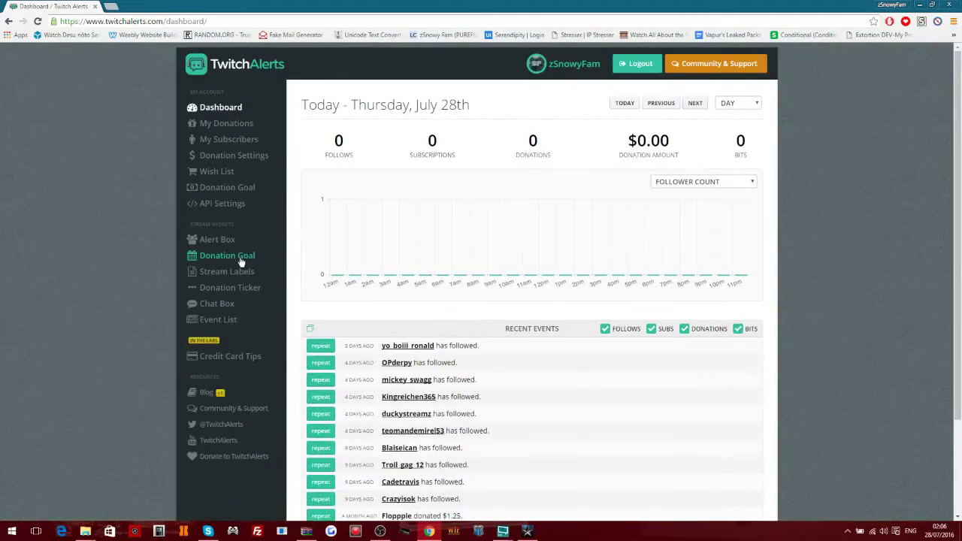
{"action": "left_click", "coordinate": [225, 243]}
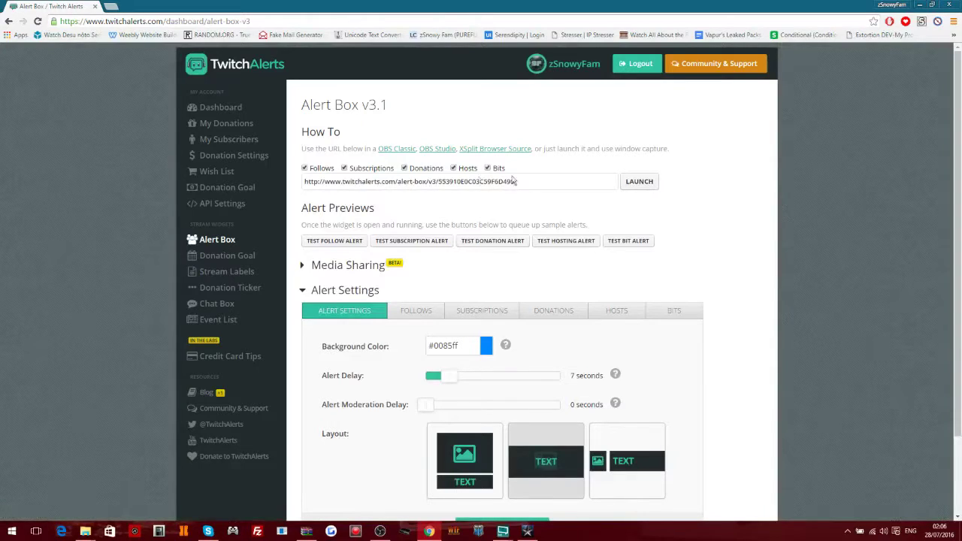
Copy the full Alert Box URL and return to XSplit's Add Webpage URL dialog
{"action": "left_click_drag", "start_coordinate": [515, 181], "coordinate": [306, 181]}
{"action": "right_click", "coordinate": [328, 187]}
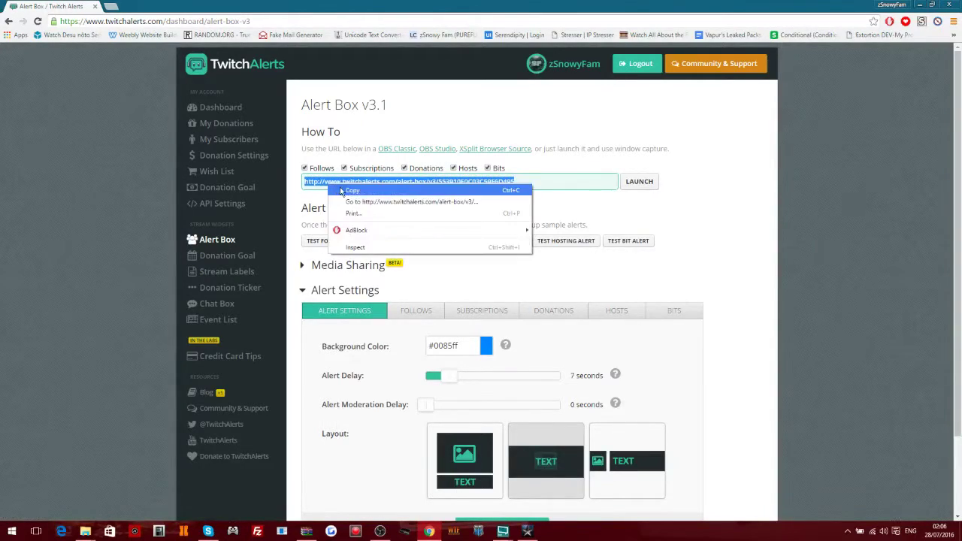
{"action": "left_click", "coordinate": [496, 189]}
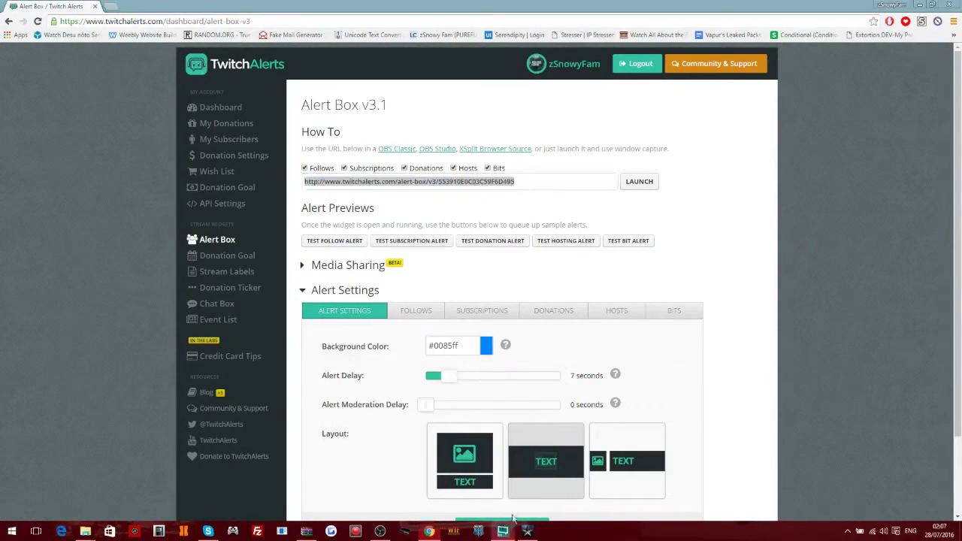
{"action": "mouse_move", "coordinate": [505, 523]}
{"action": "left_click", "coordinate": [521, 490]}
Paste the Alert Box URL as a webpage source, centre it in Scene 2, and return to TwitchAlerts
{"action": "left_click", "coordinate": [502, 257]}
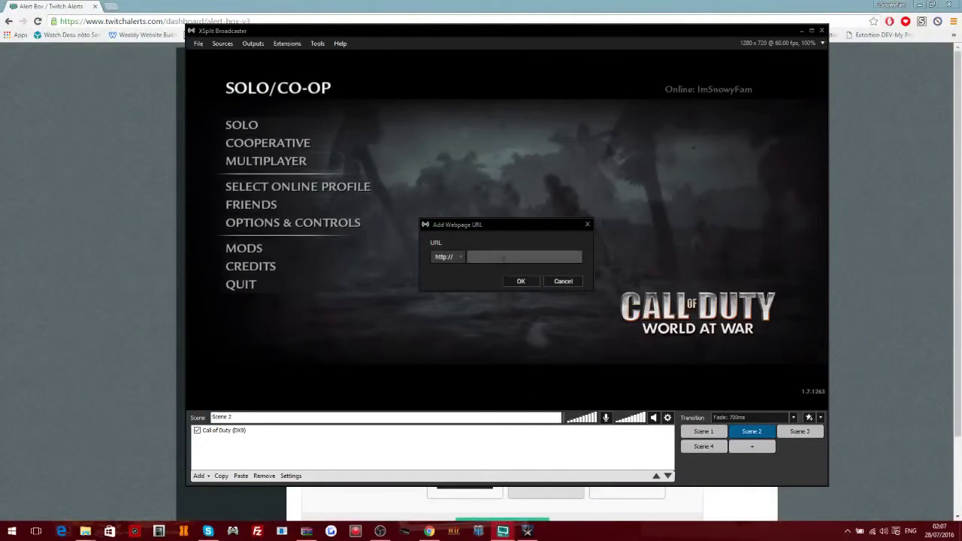
{"action": "key", "text": "ctrl+v"}
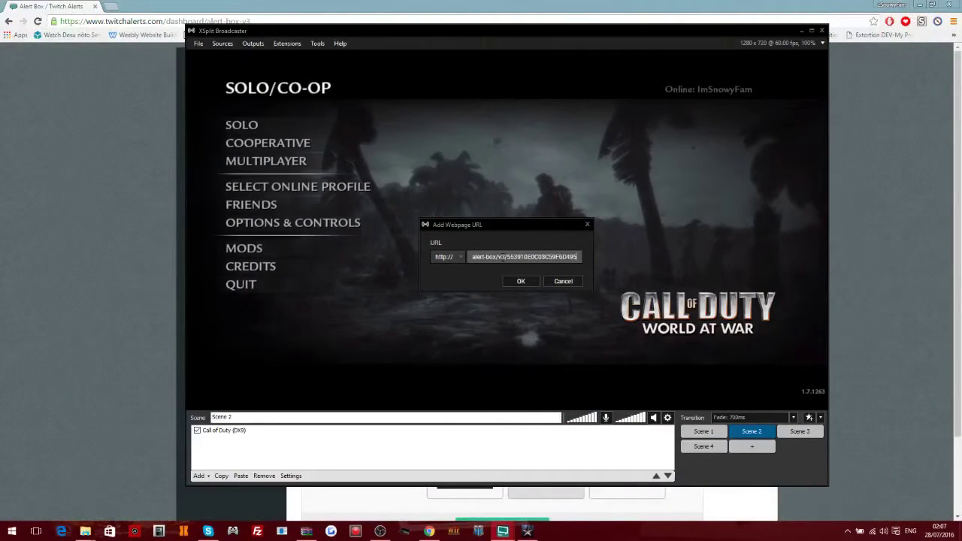
{"action": "left_click", "coordinate": [521, 281]}
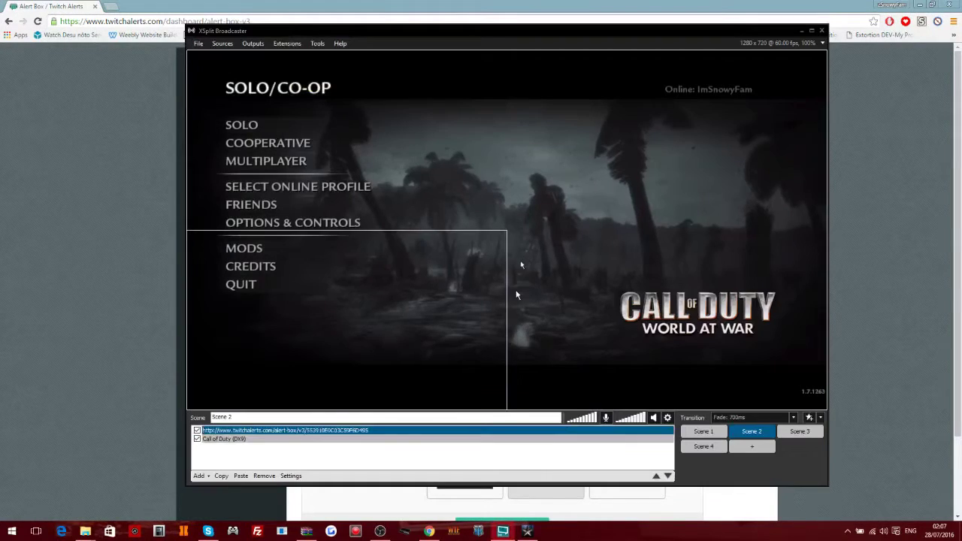
{"action": "left_click_drag", "start_coordinate": [397, 328], "coordinate": [529, 243]}
{"action": "left_click", "coordinate": [126, 284]}
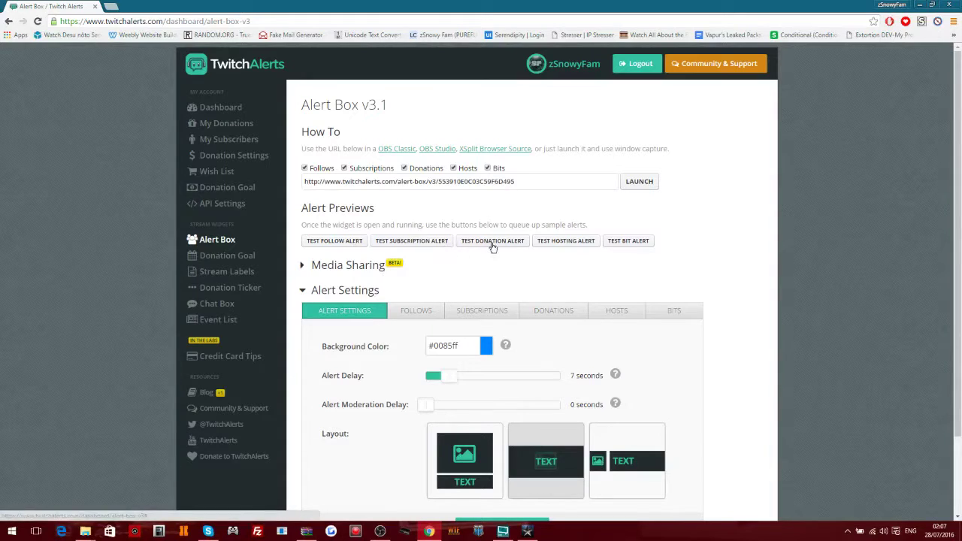
Fire a TwitchAlerts test donation alert and watch the $68 alert play over Scene 2
{"action": "left_click", "coordinate": [502, 531]}
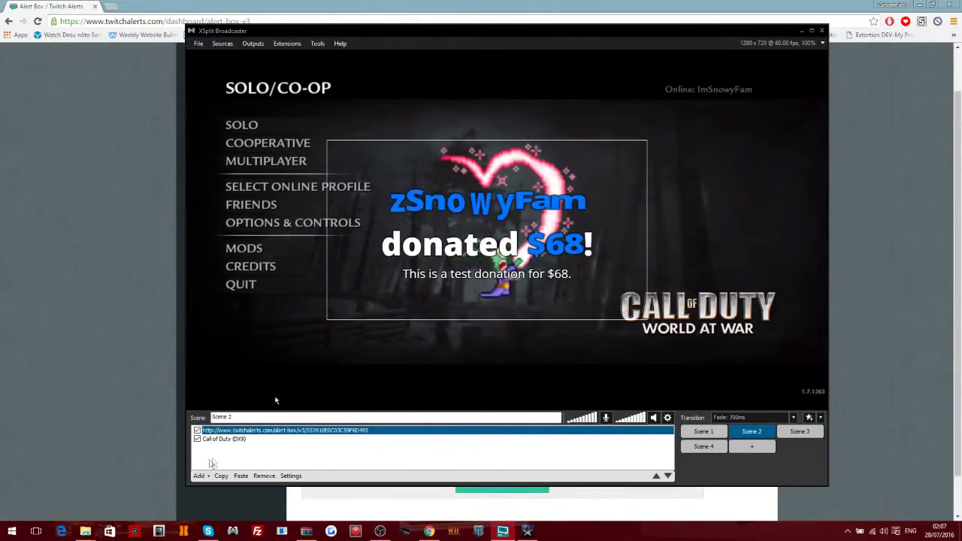
{"action": "left_click", "coordinate": [230, 459]}
{"action": "left_click", "coordinate": [97, 384]}
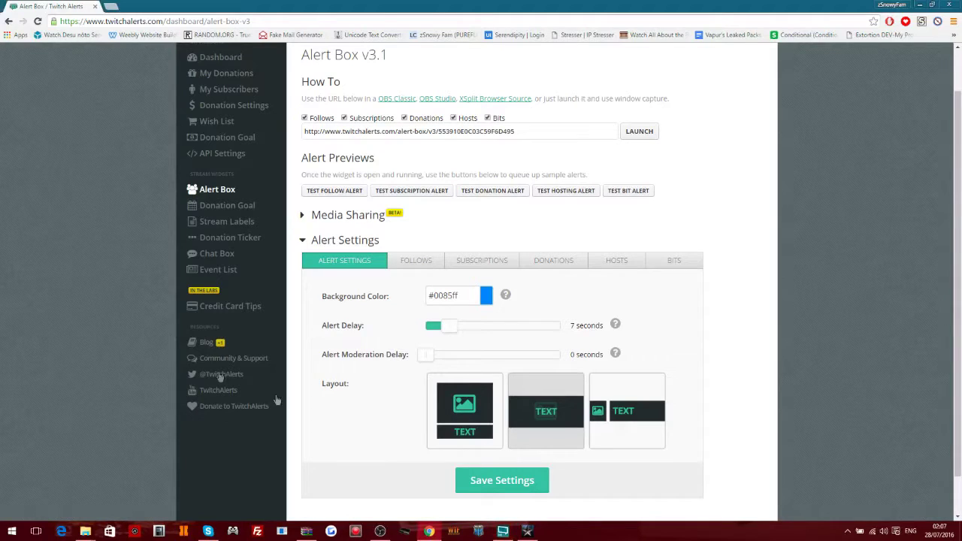
{"action": "left_click", "coordinate": [508, 531]}
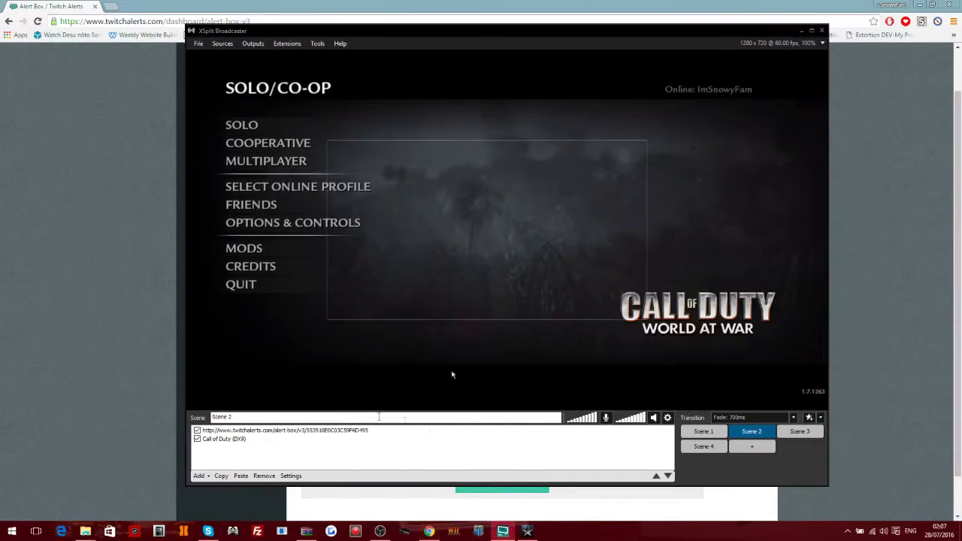
{"action": "left_click", "coordinate": [205, 477]}
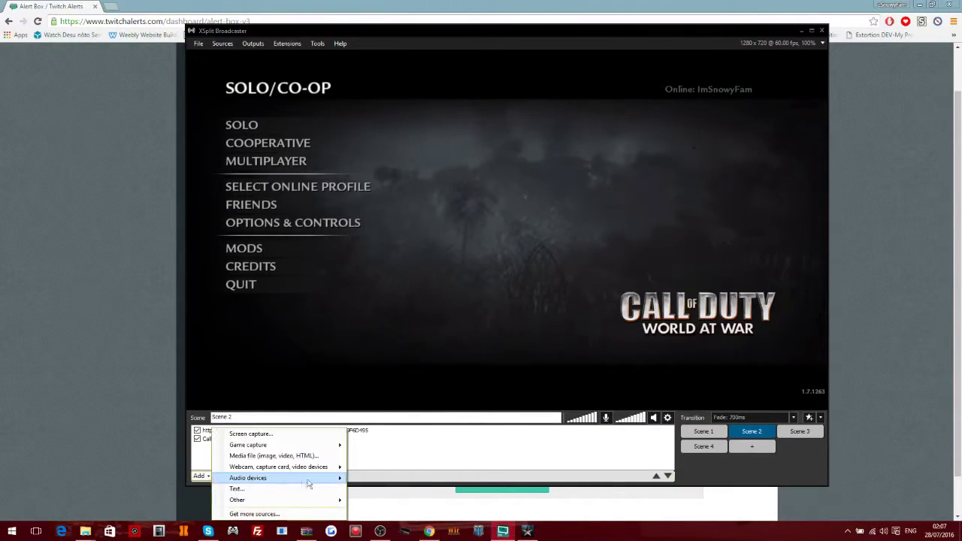
Browse the Add menu's Other and Game capture submenus, then dismiss it without adding anything
{"action": "mouse_move", "coordinate": [330, 502]}
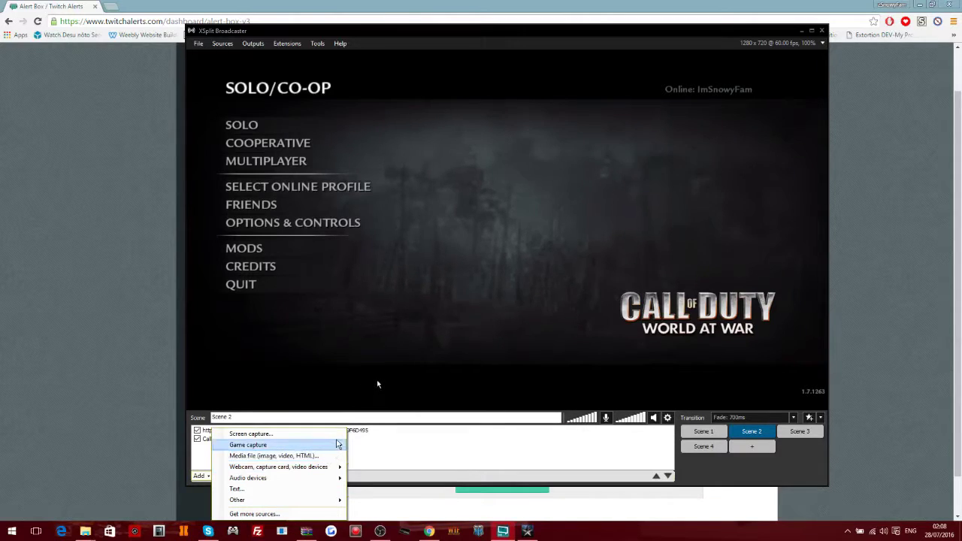
{"action": "left_click", "coordinate": [460, 457]}
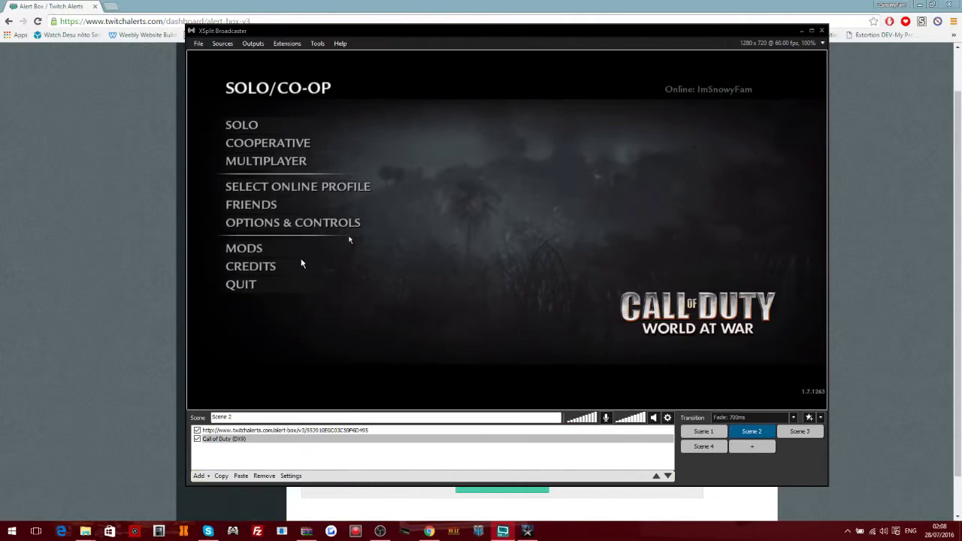
Open the Twitch output's properties, close them unchanged, and look over the Outputs list
{"action": "left_click", "coordinate": [252, 44]}
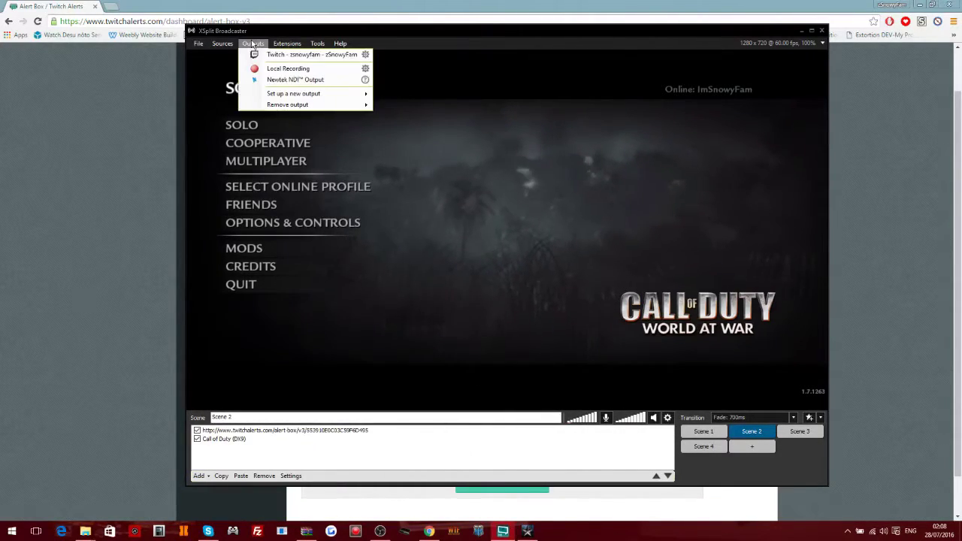
{"action": "left_click", "coordinate": [365, 54]}
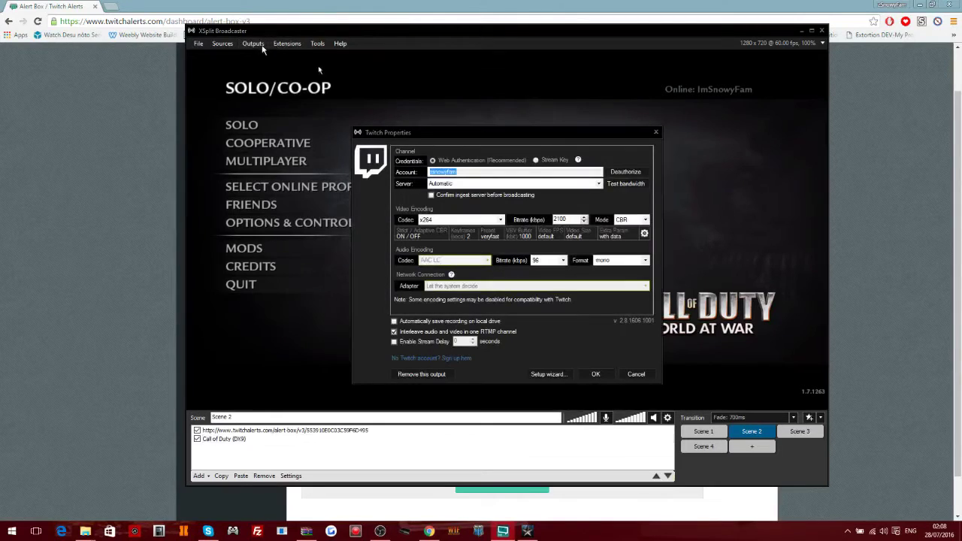
{"action": "left_click", "coordinate": [655, 133]}
{"action": "left_click", "coordinate": [253, 43]}
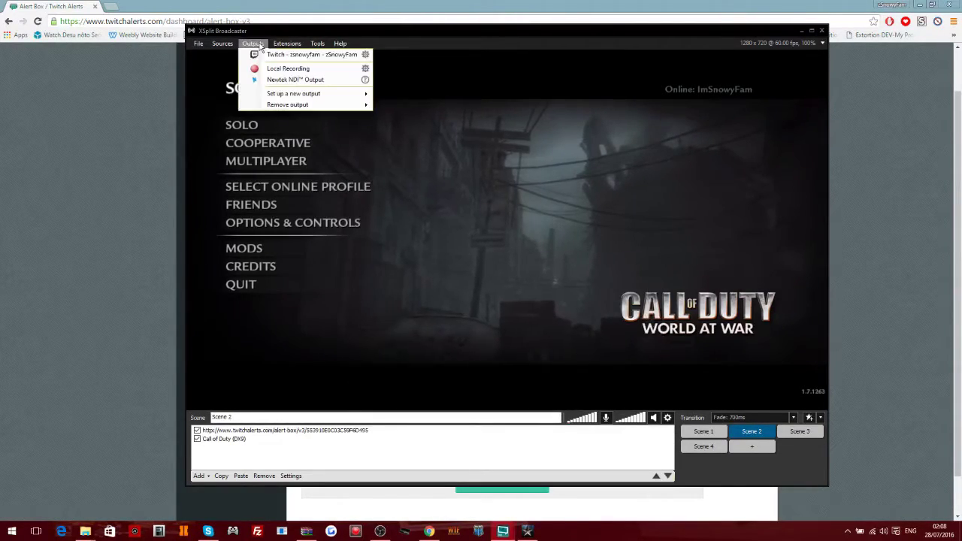
{"action": "mouse_move", "coordinate": [359, 95]}
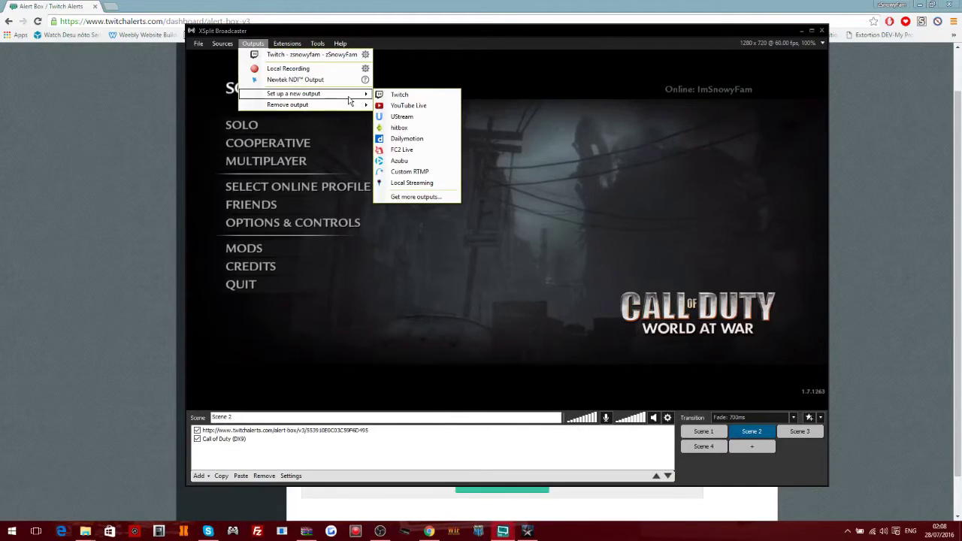
{"action": "left_click", "coordinate": [254, 44]}
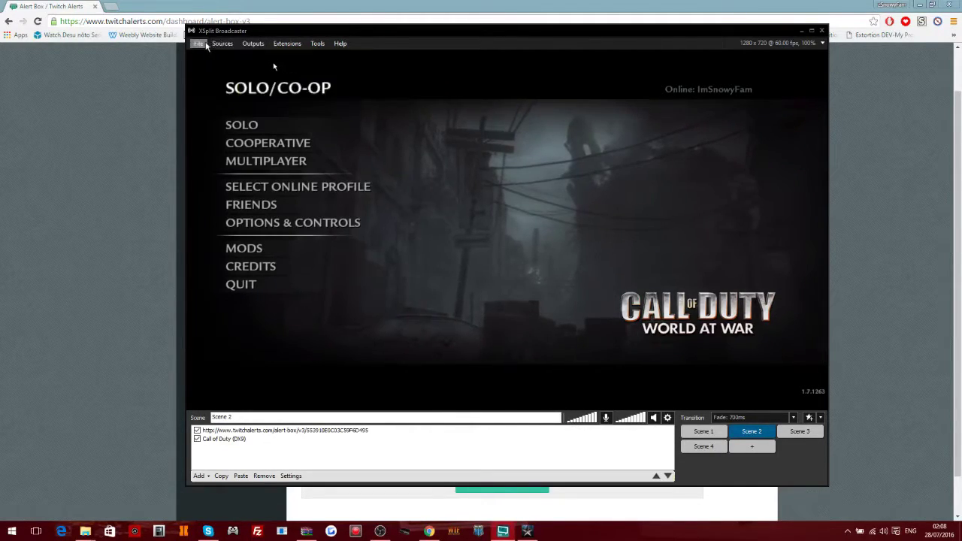
Browse the File, Sources and Extensions menus without choosing anything
{"action": "left_click", "coordinate": [199, 43]}
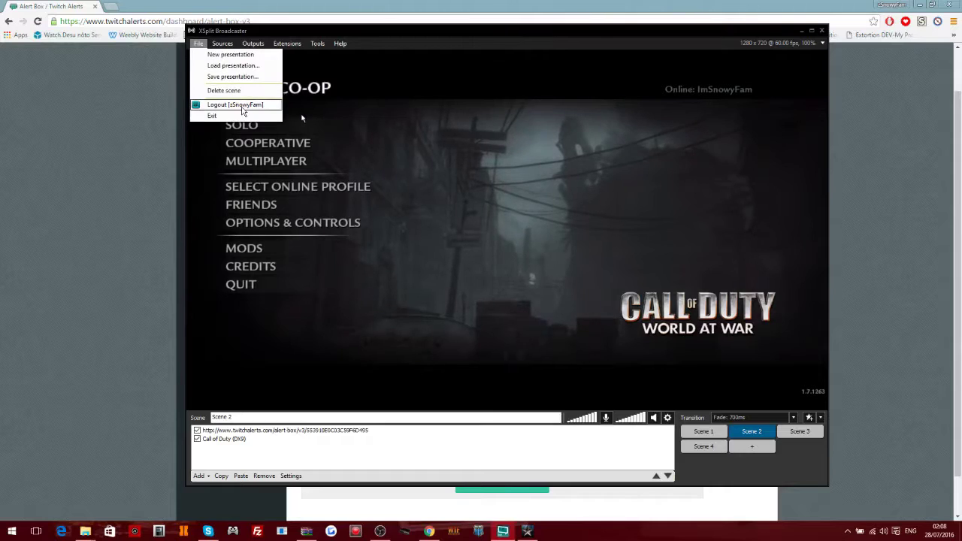
{"action": "mouse_move", "coordinate": [223, 47]}
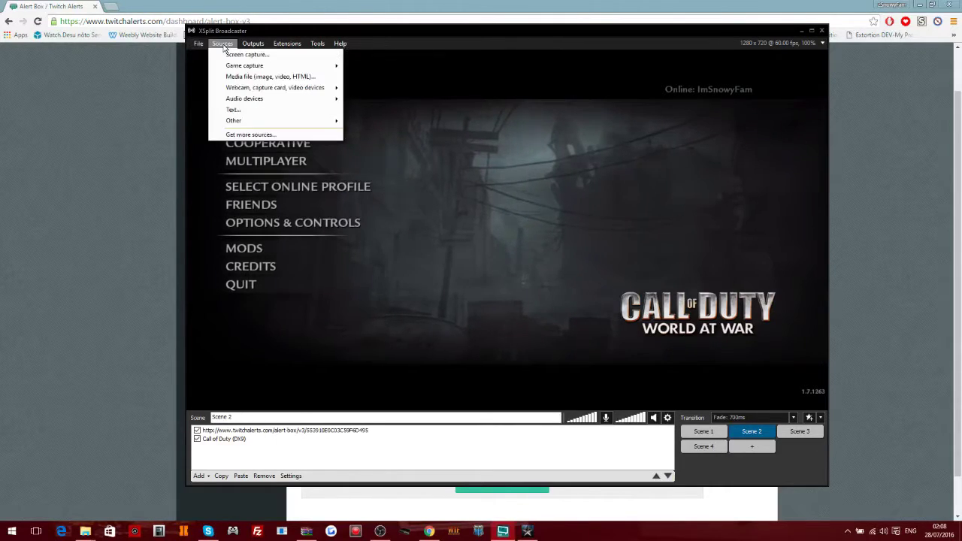
{"action": "left_click", "coordinate": [223, 47]}
{"action": "left_click", "coordinate": [287, 43]}
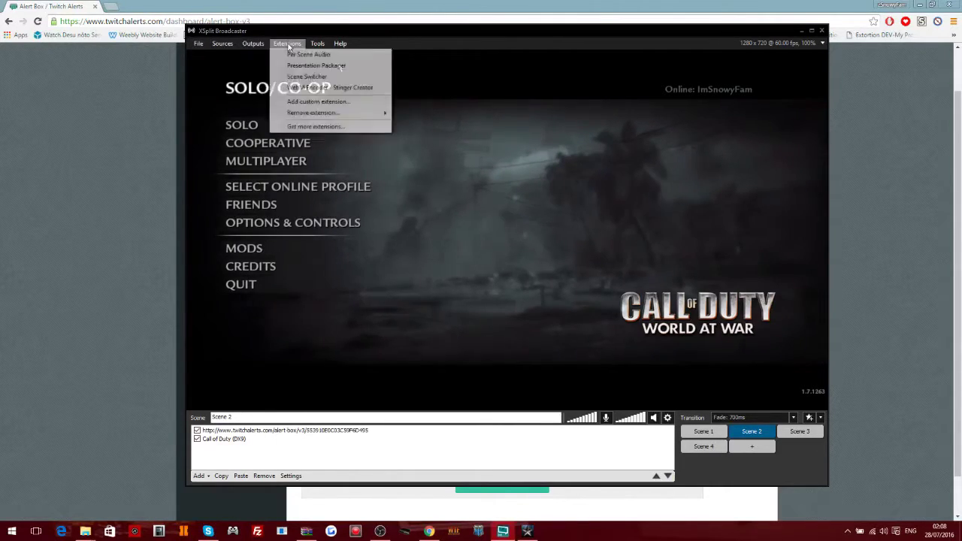
{"action": "mouse_move", "coordinate": [257, 48]}
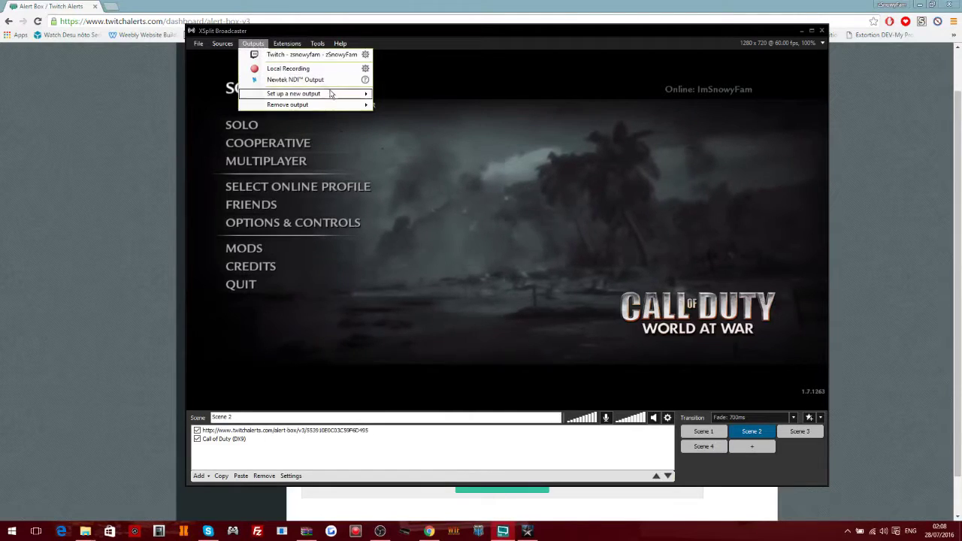
Reopen Twitch properties and run the bandwidth test, averaging 2154 kbps to EU: London, UK
{"action": "mouse_move", "coordinate": [341, 96]}
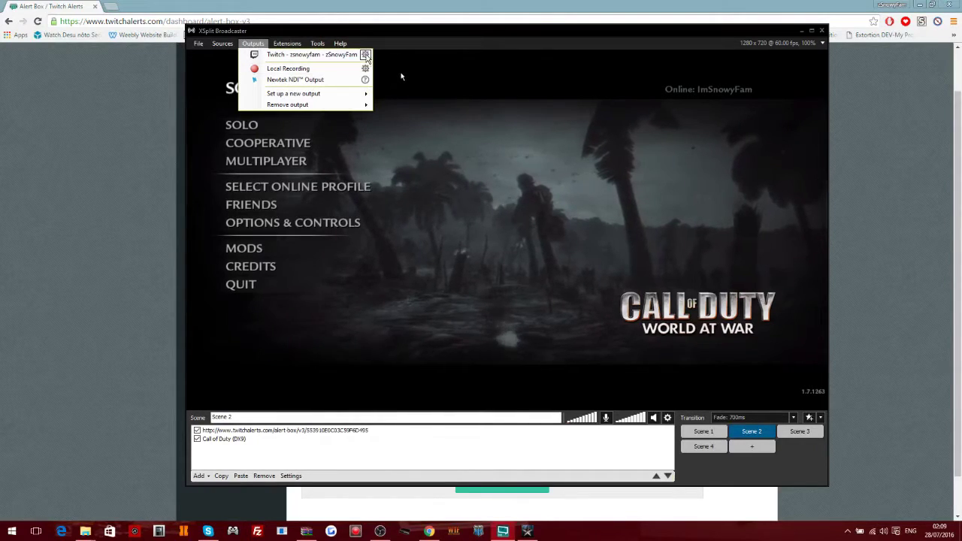
{"action": "left_click", "coordinate": [482, 170]}
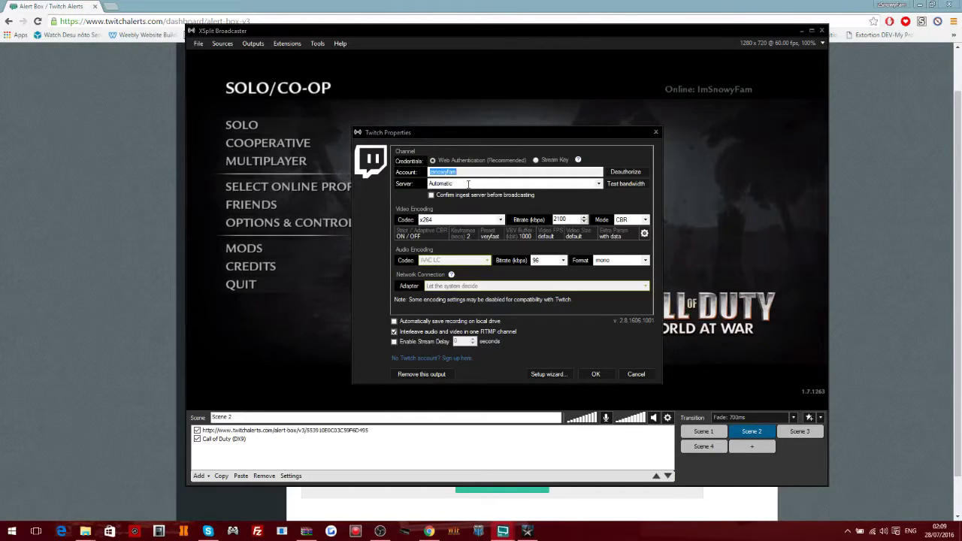
{"action": "left_click", "coordinate": [471, 171]}
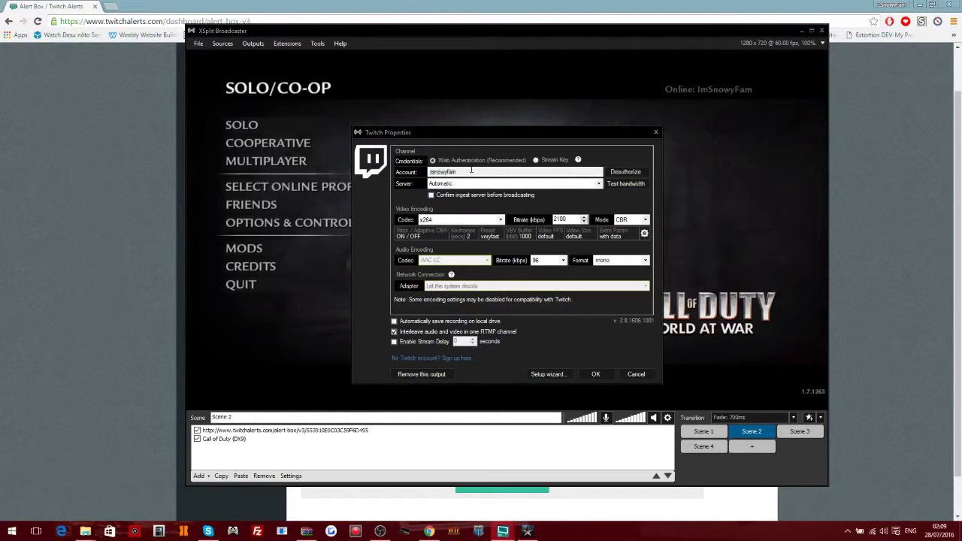
{"action": "left_click", "coordinate": [626, 184]}
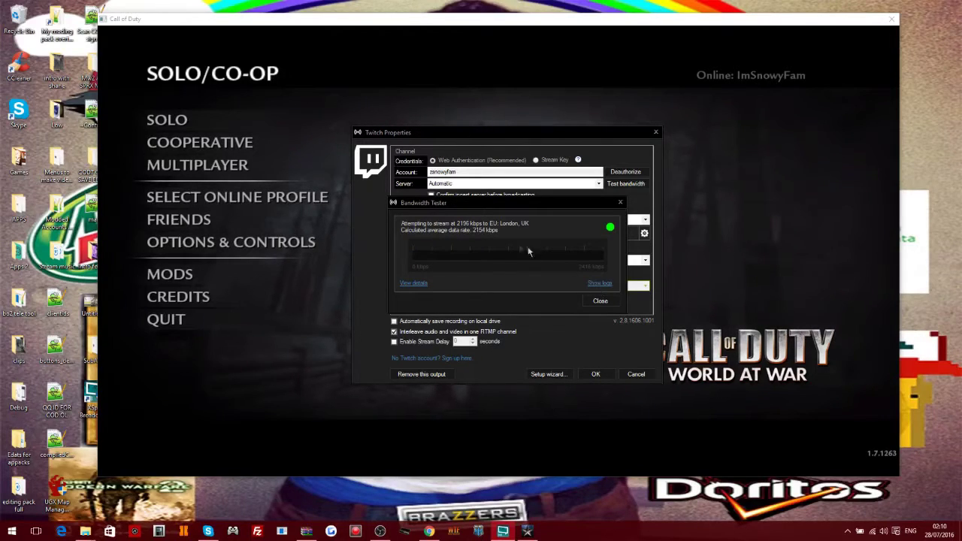
Close the bandwidth results, tick 'Automatically save recording on local drive', and confirm with OK
{"action": "left_click", "coordinate": [599, 301]}
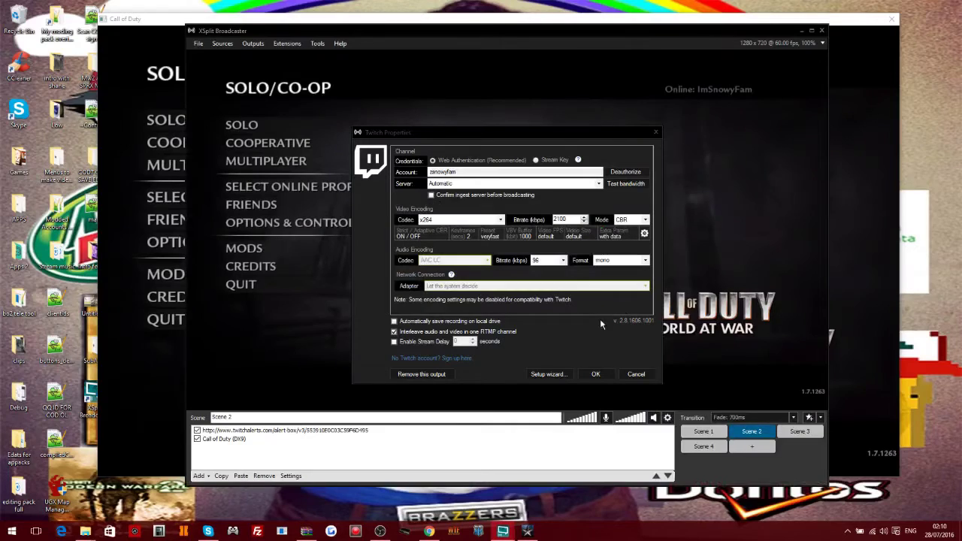
{"action": "left_click", "coordinate": [395, 322]}
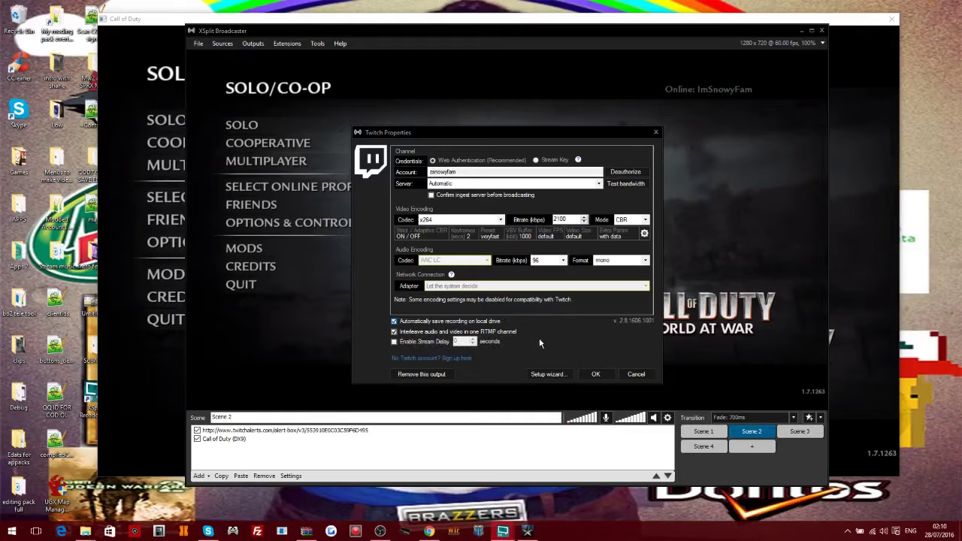
{"action": "left_click", "coordinate": [609, 374]}
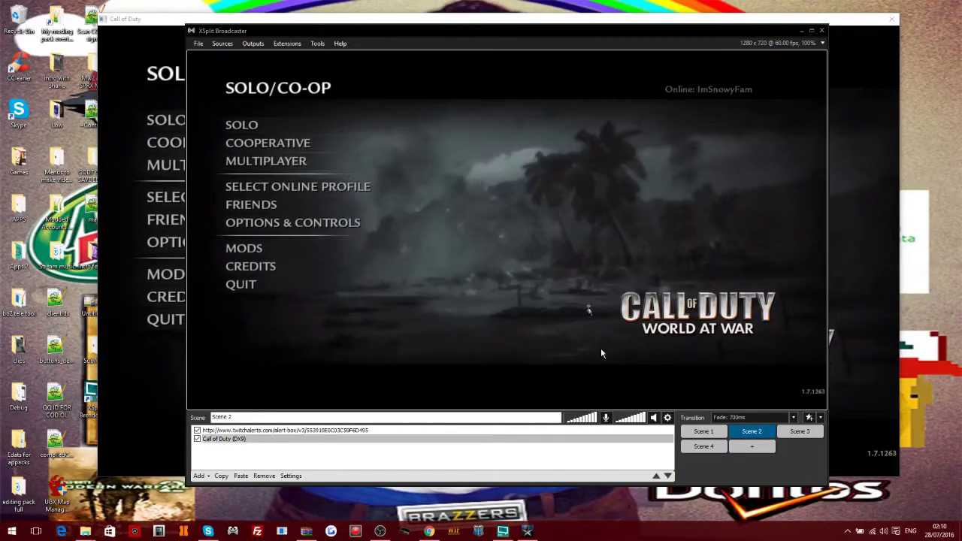
Select the alert-box source, recheck the Twitch output properties, then open Local Recording properties
{"action": "left_click", "coordinate": [517, 294]}
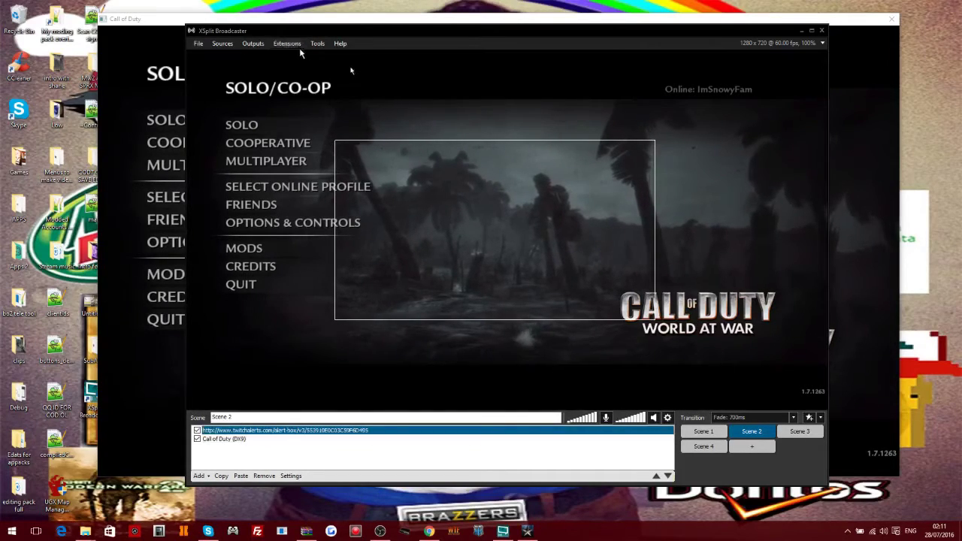
{"action": "left_click", "coordinate": [253, 43]}
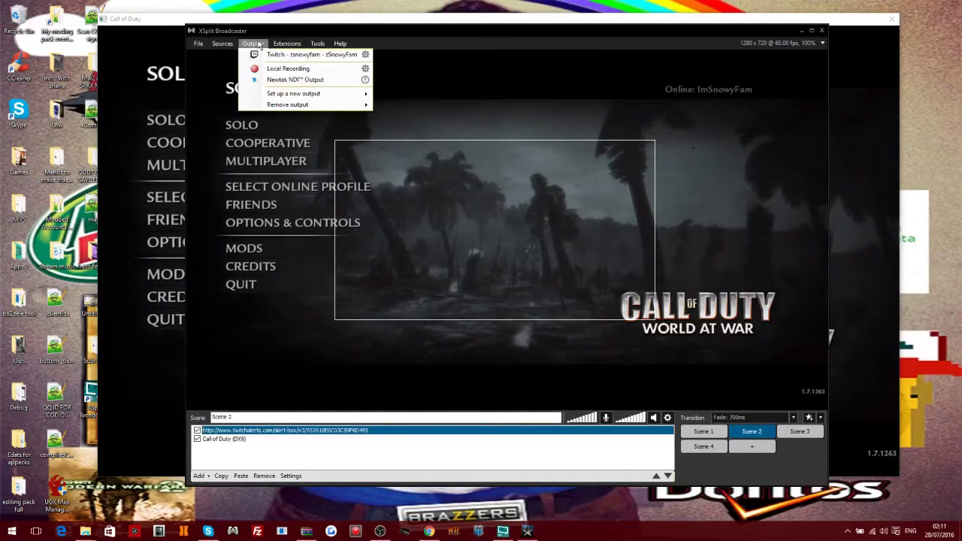
{"action": "left_click", "coordinate": [394, 72]}
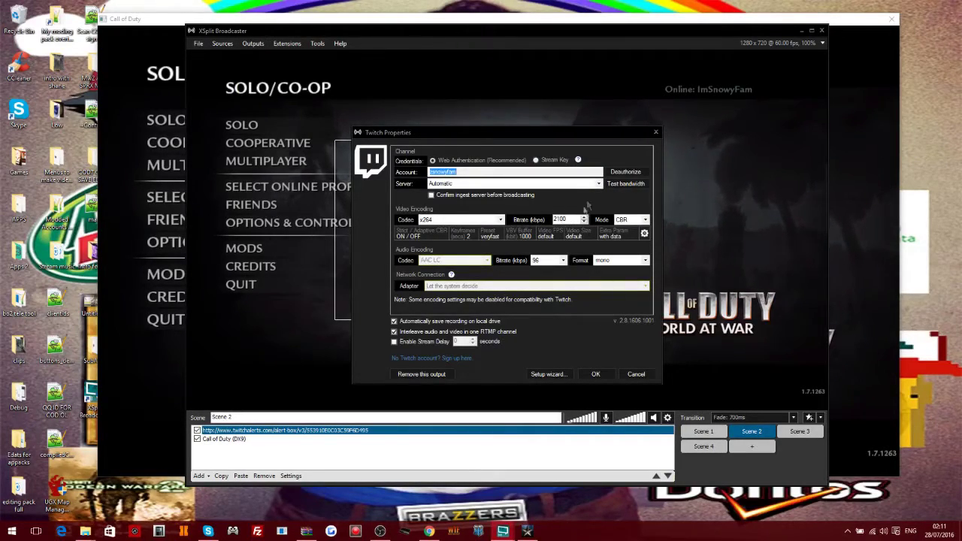
{"action": "left_click", "coordinate": [655, 133]}
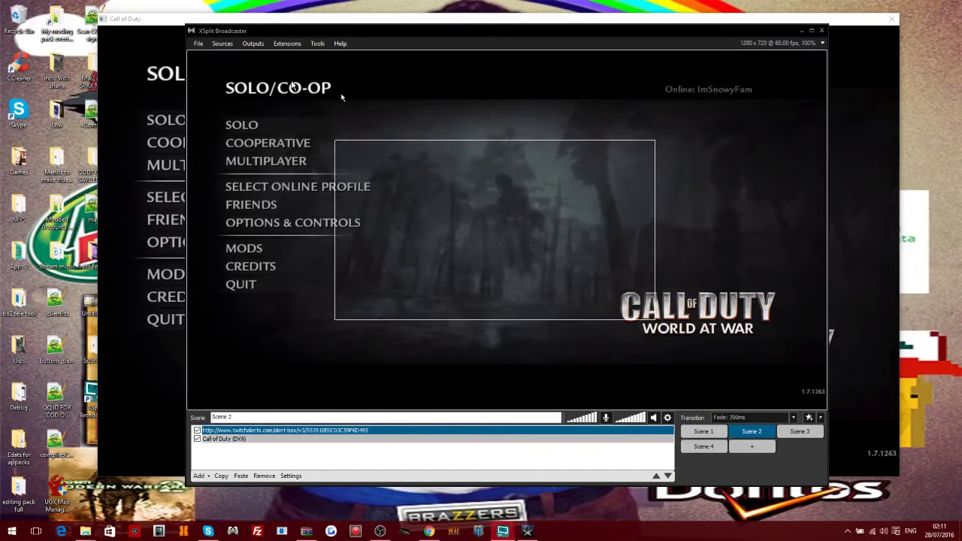
{"action": "left_click", "coordinate": [256, 44]}
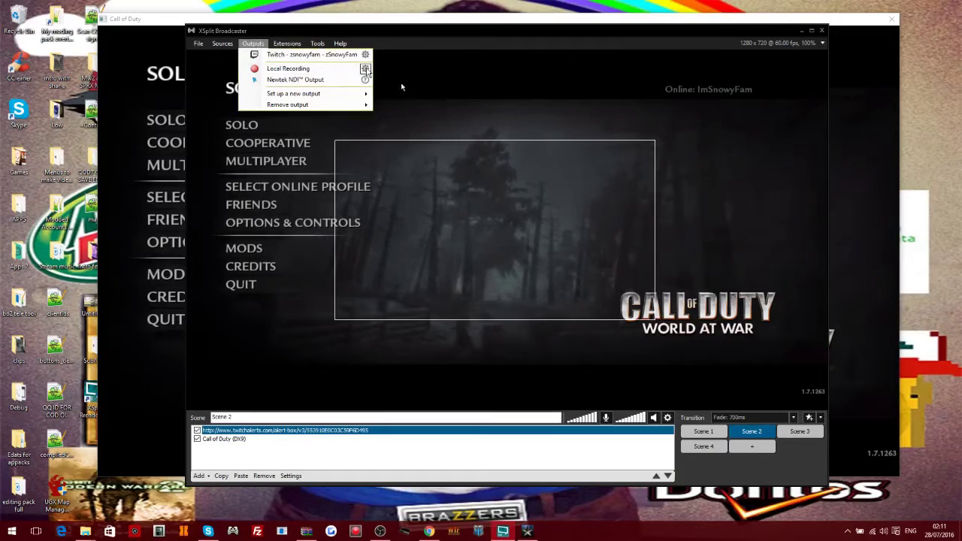
{"action": "left_click", "coordinate": [366, 69]}
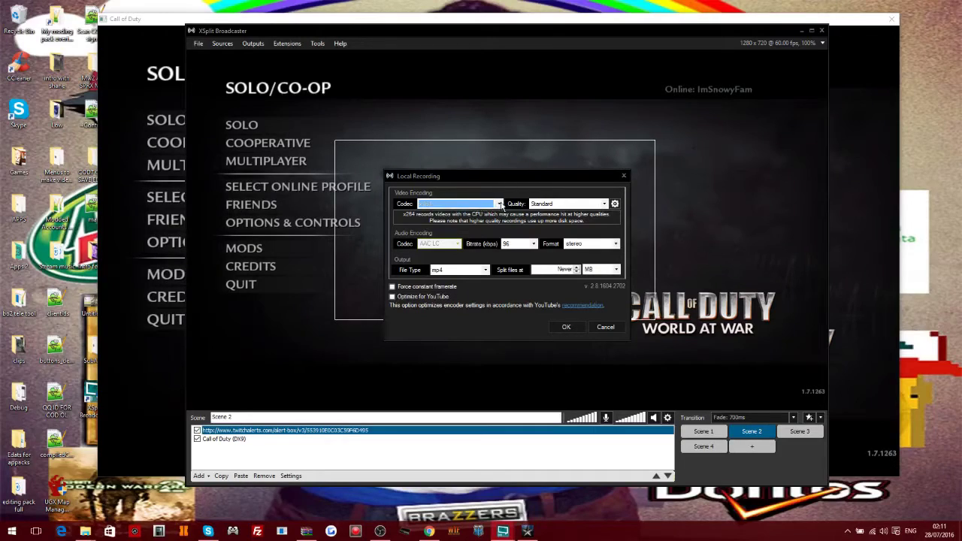
Keep Local Recording at x264 Standard, stereo 96 kbps audio, mp4, never splitting, and save
{"action": "left_click", "coordinate": [498, 203]}
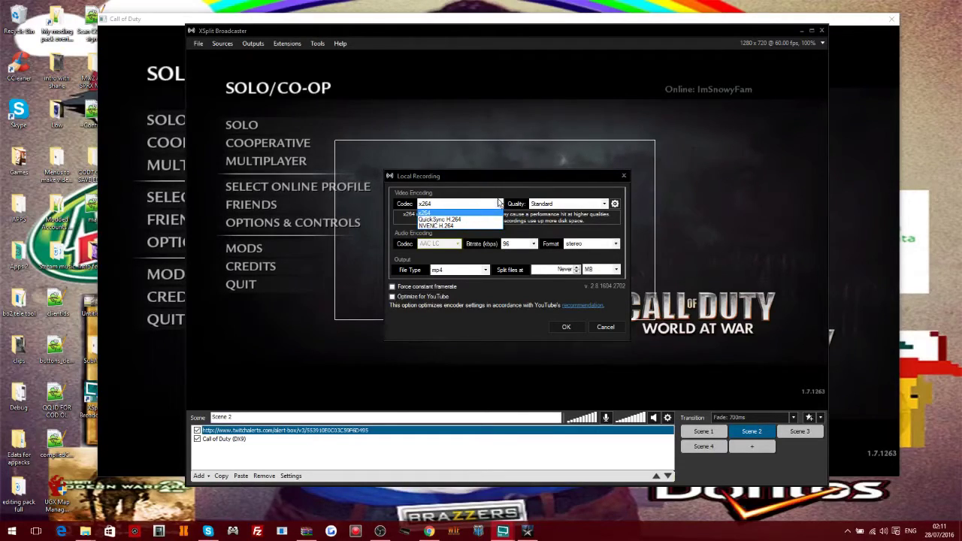
{"action": "left_click", "coordinate": [500, 204]}
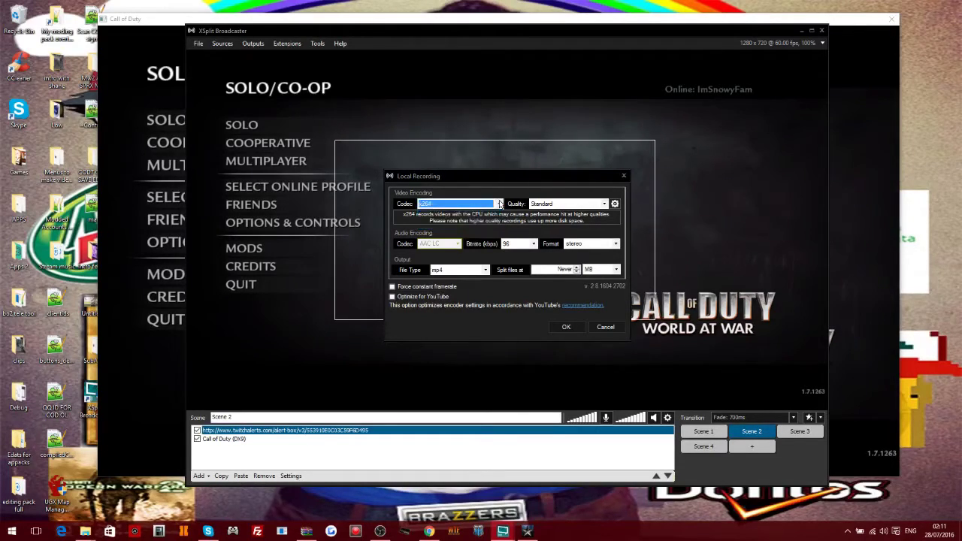
{"action": "left_click", "coordinate": [484, 270]}
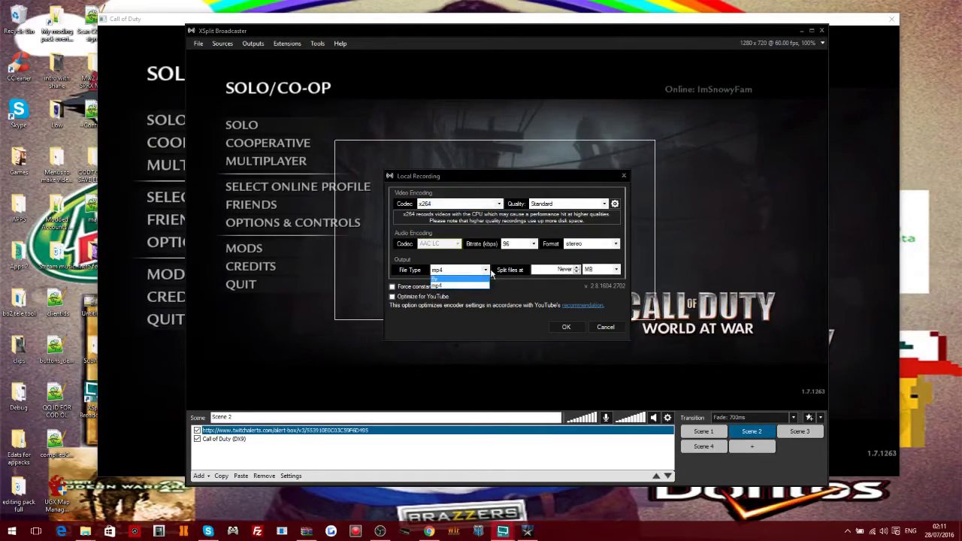
{"action": "left_click", "coordinate": [486, 273]}
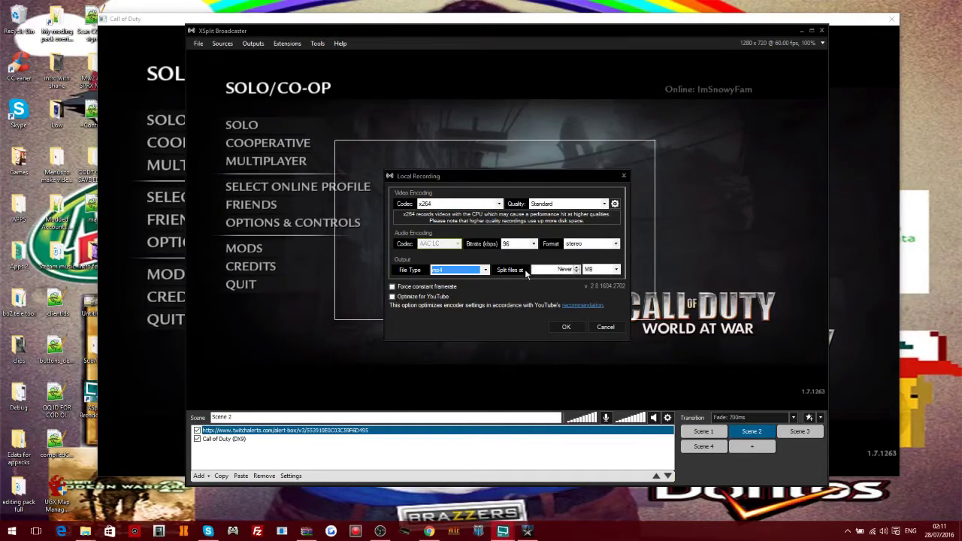
{"action": "left_click", "coordinate": [576, 268]}
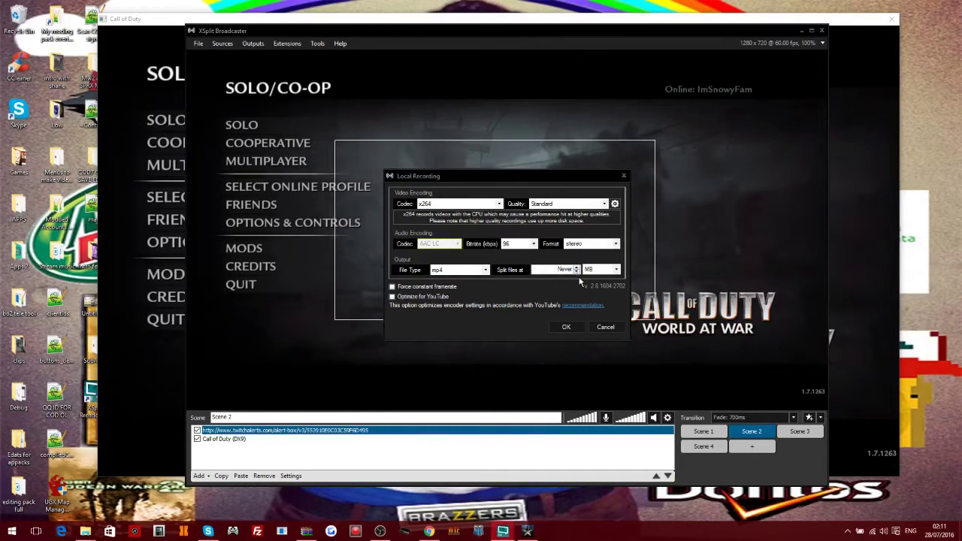
{"action": "left_click", "coordinate": [617, 270]}
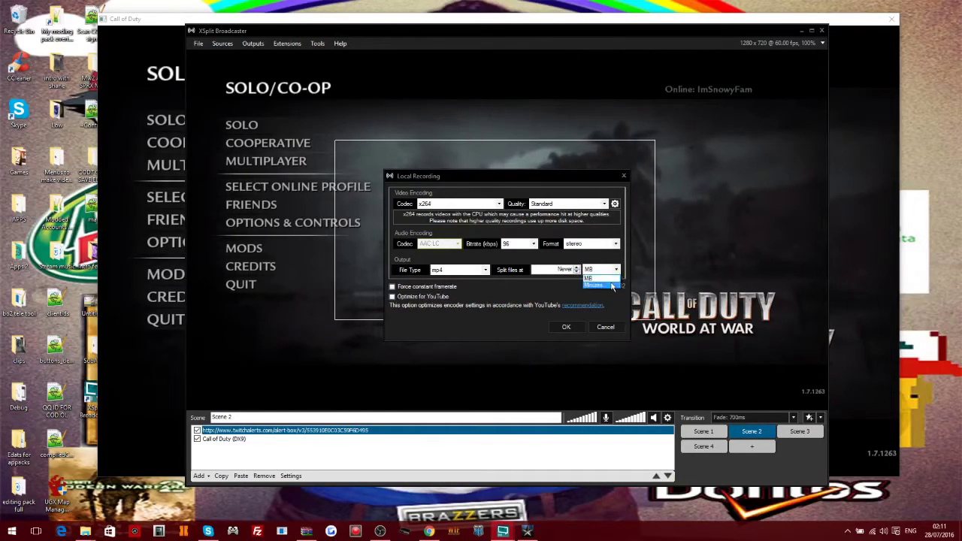
{"action": "left_click", "coordinate": [595, 280]}
{"action": "left_click", "coordinate": [618, 248]}
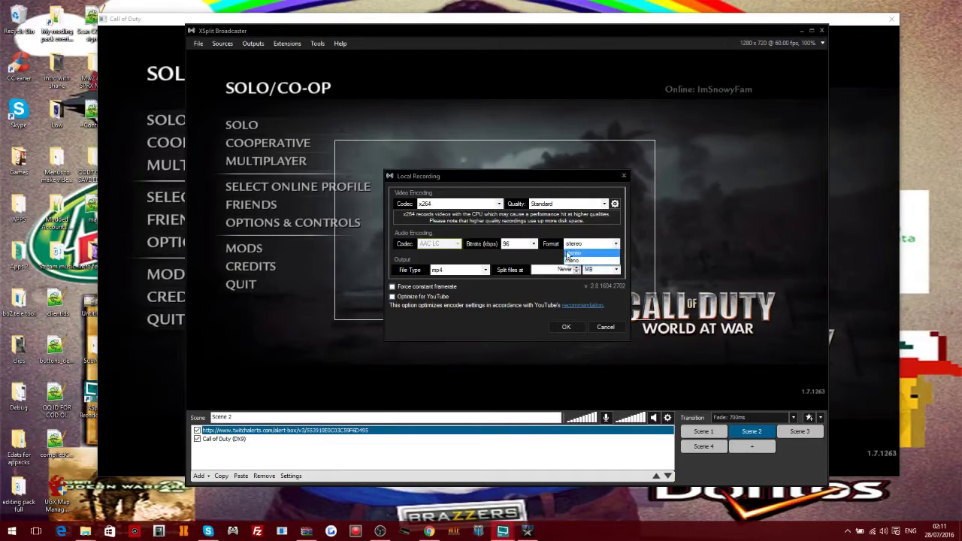
{"action": "left_click", "coordinate": [590, 252]}
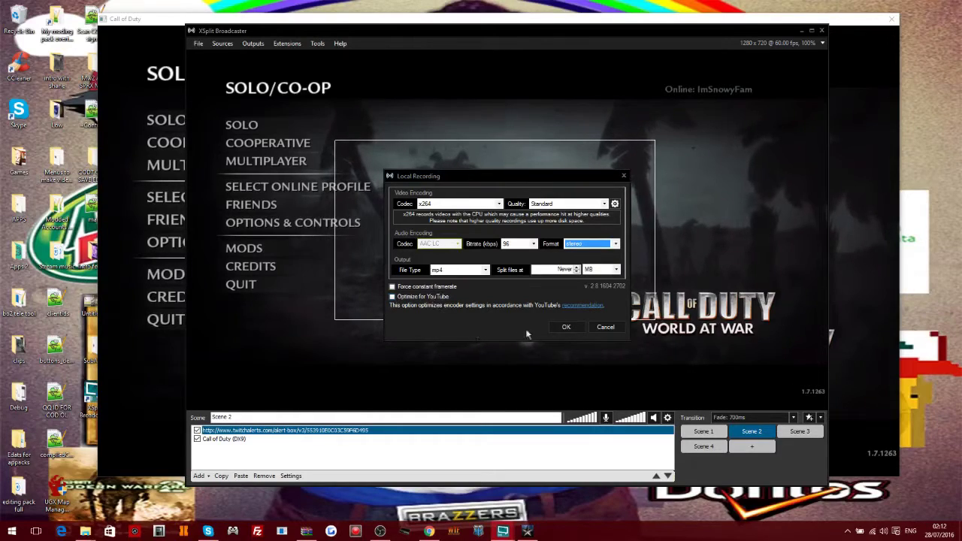
{"action": "left_click", "coordinate": [565, 328]}
Look through the Tools menu and its Projector submenu, then open Tools > Settings
{"action": "left_click", "coordinate": [310, 47]}
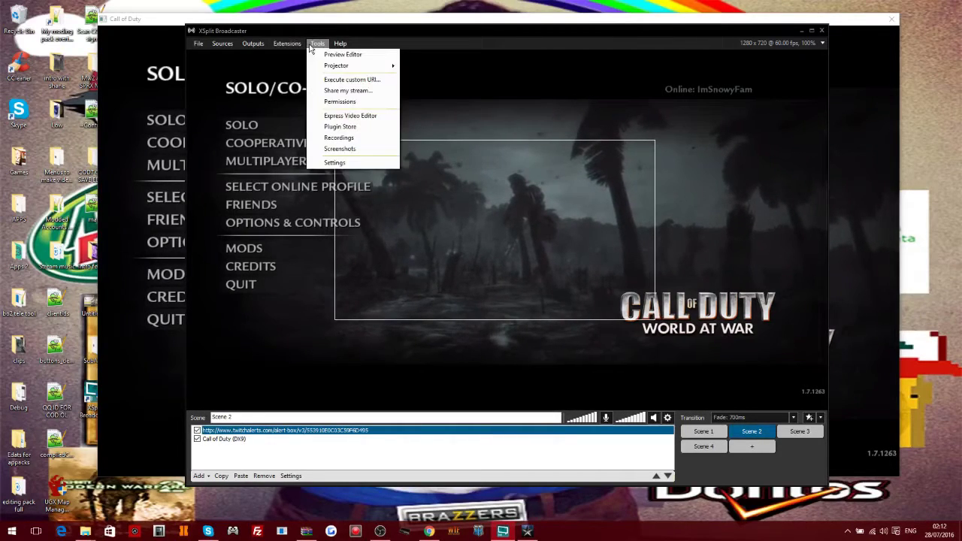
{"action": "mouse_move", "coordinate": [375, 67]}
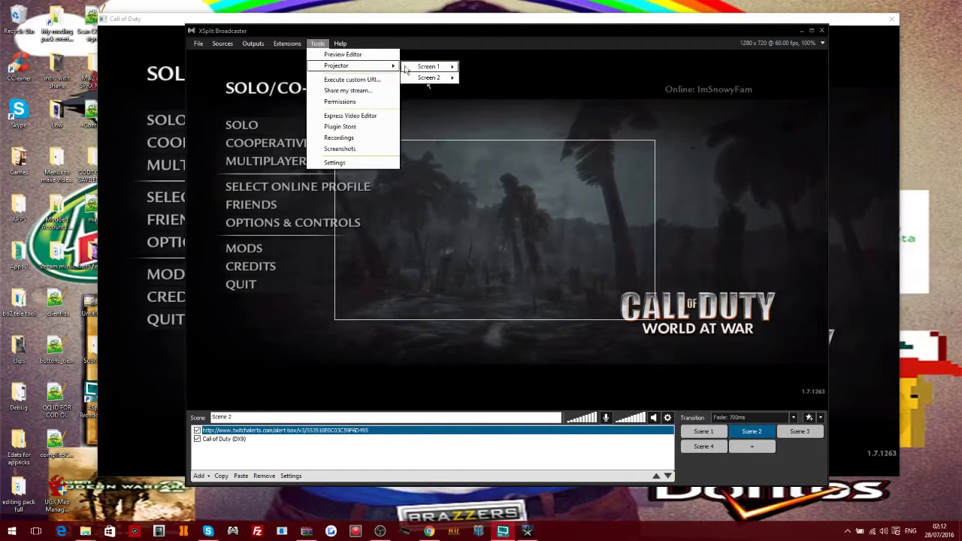
{"action": "mouse_move", "coordinate": [441, 80]}
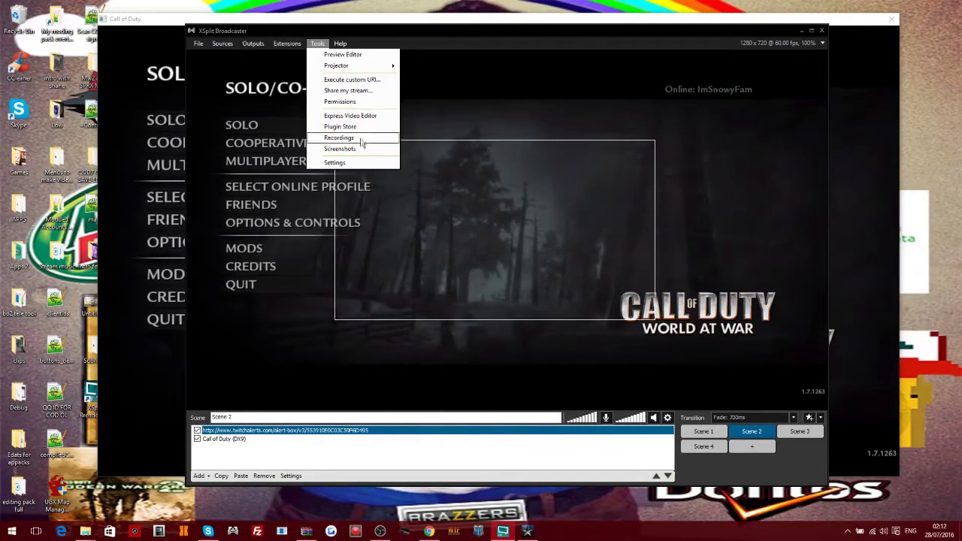
{"action": "left_click", "coordinate": [366, 161]}
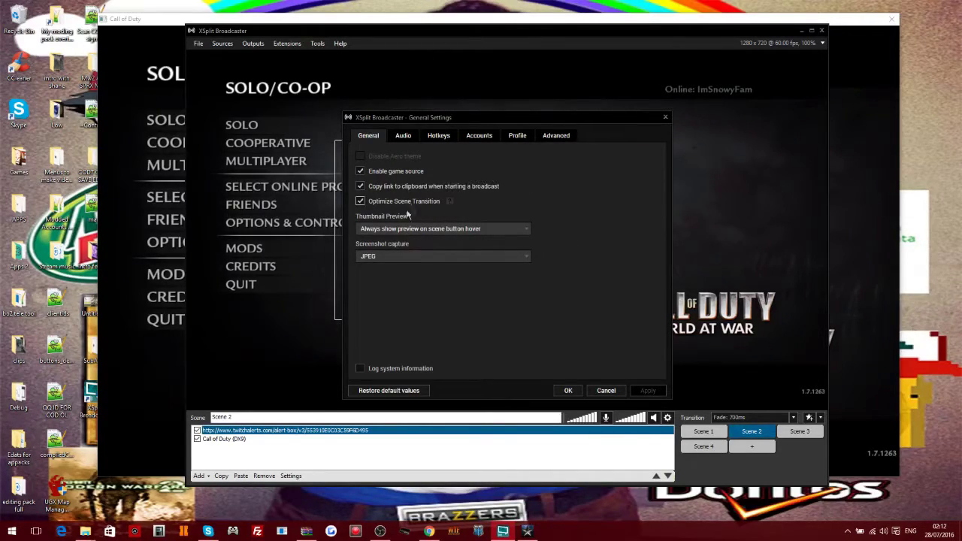
Review the Audio and Hotkeys tabs, keeping the Start/stop Local Recording hotkey global
{"action": "left_click", "coordinate": [410, 140]}
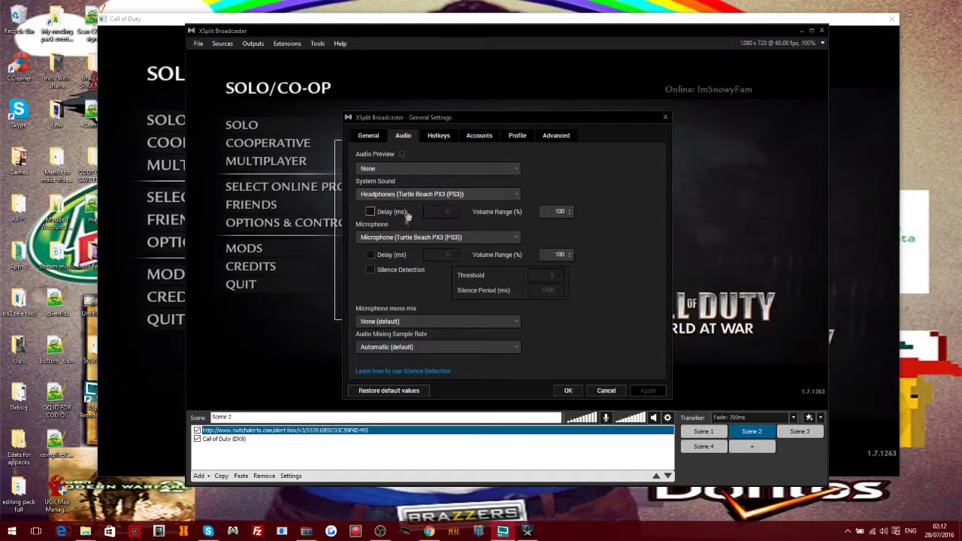
{"action": "left_click", "coordinate": [439, 136]}
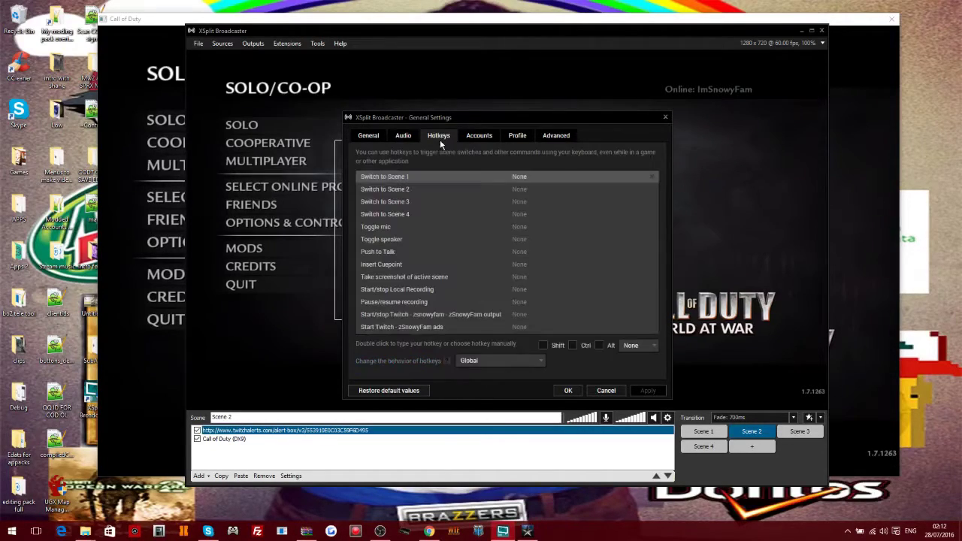
{"action": "left_click", "coordinate": [516, 290]}
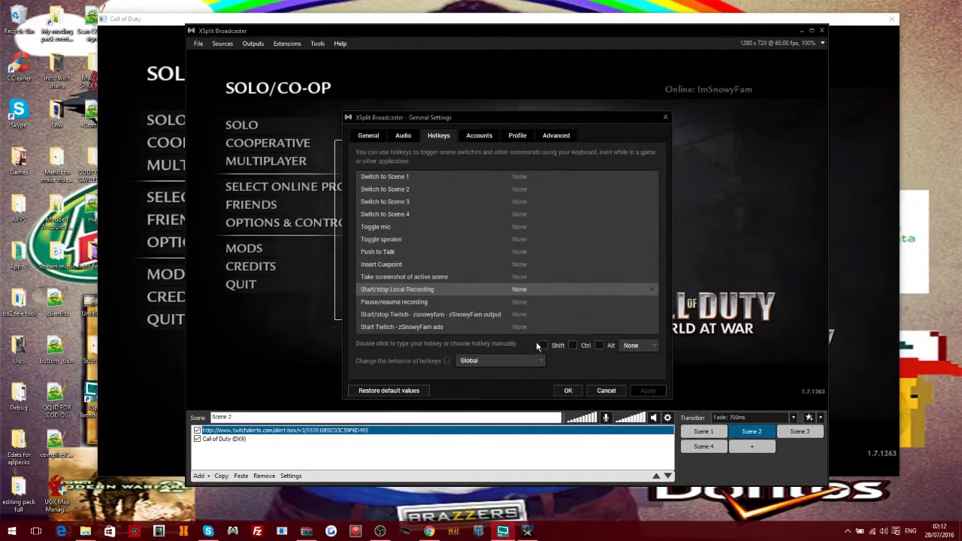
{"action": "left_click", "coordinate": [539, 365]}
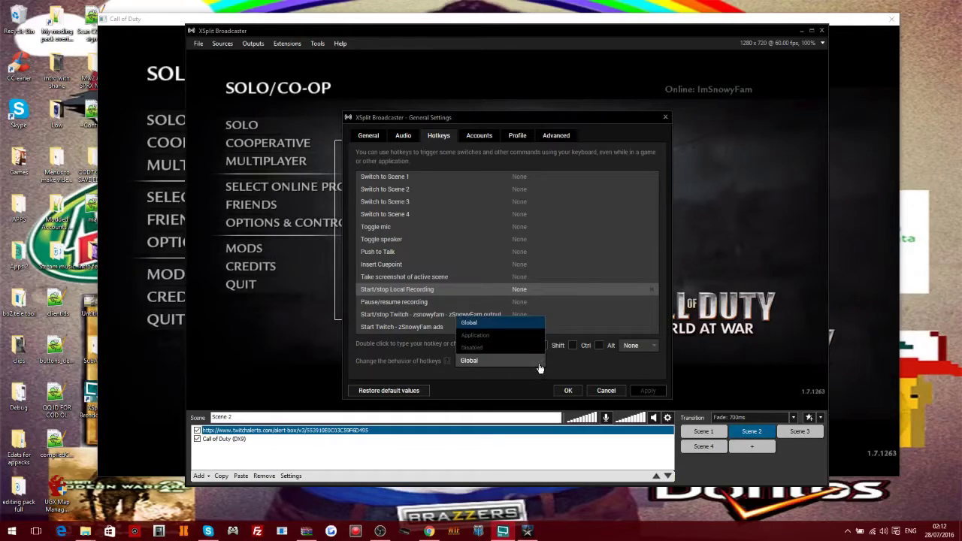
{"action": "left_click", "coordinate": [545, 366]}
Review the Accounts, Profile and Advanced tabs, then close General Settings with OK
{"action": "left_click", "coordinate": [486, 139]}
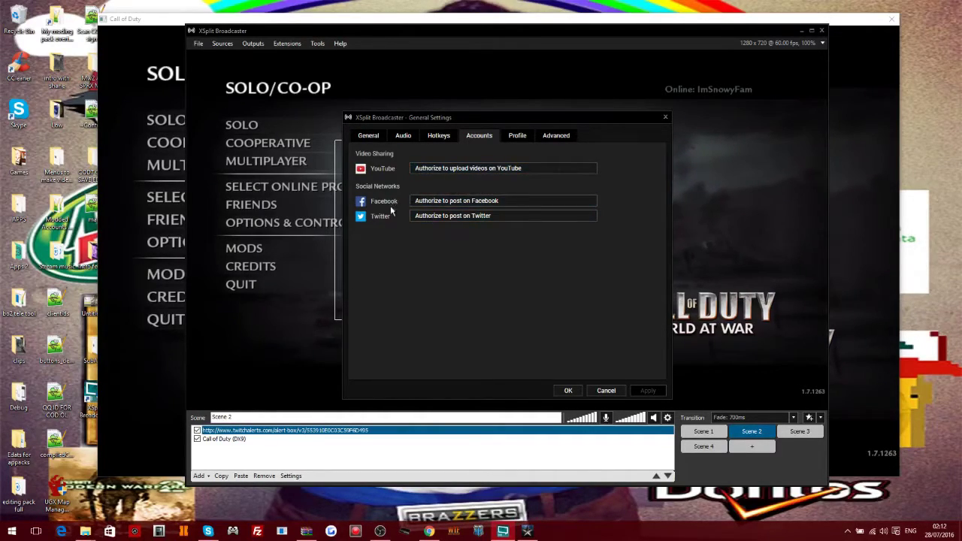
{"action": "left_click", "coordinate": [517, 136]}
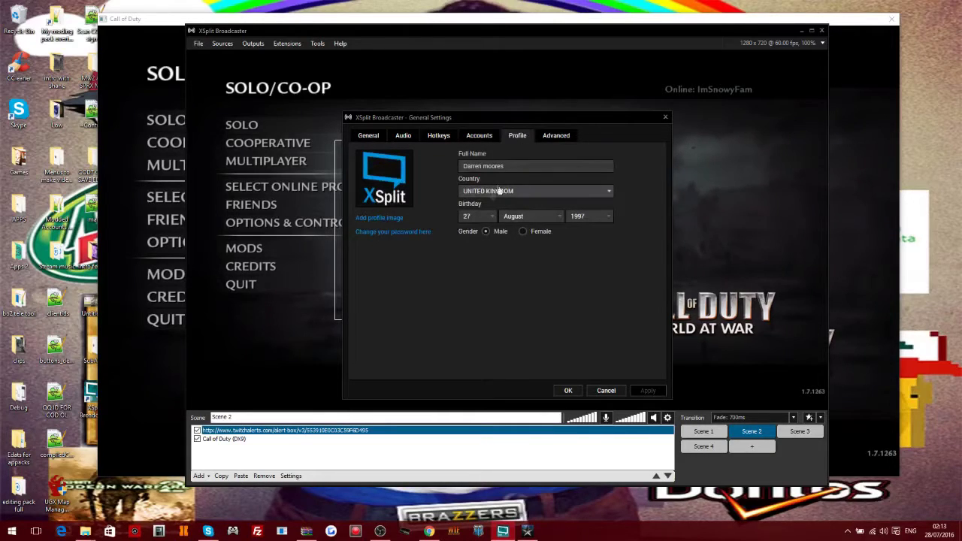
{"action": "left_click", "coordinate": [567, 136]}
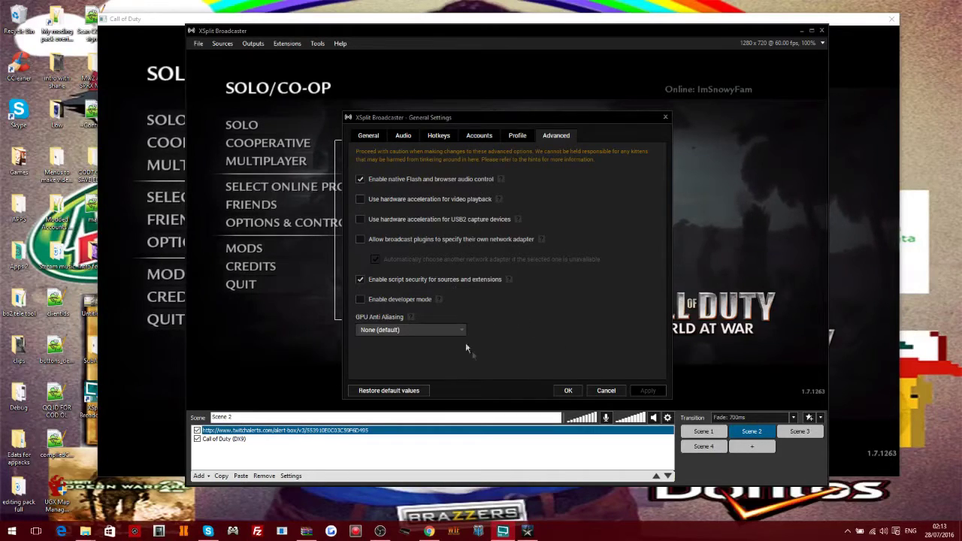
{"action": "left_click", "coordinate": [571, 390]}
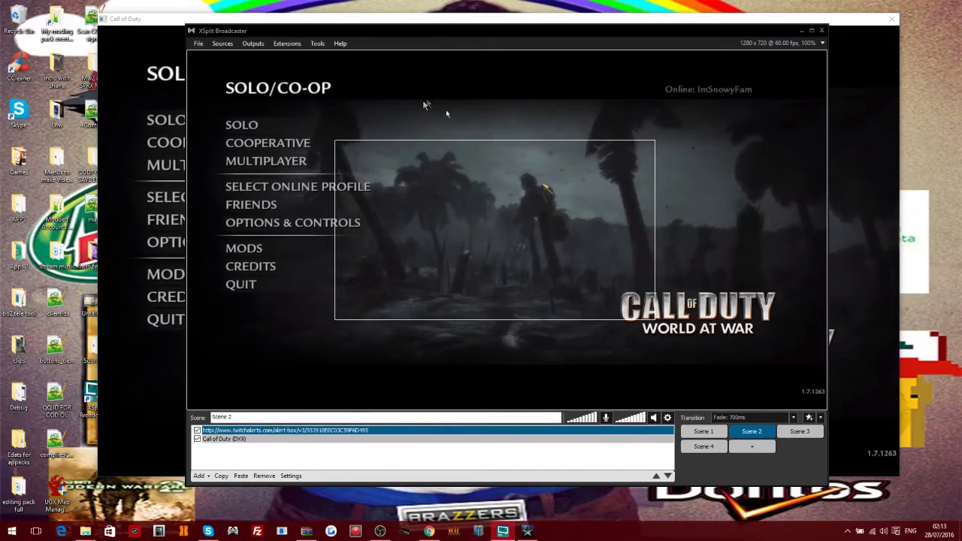
{"action": "left_click", "coordinate": [341, 44]}
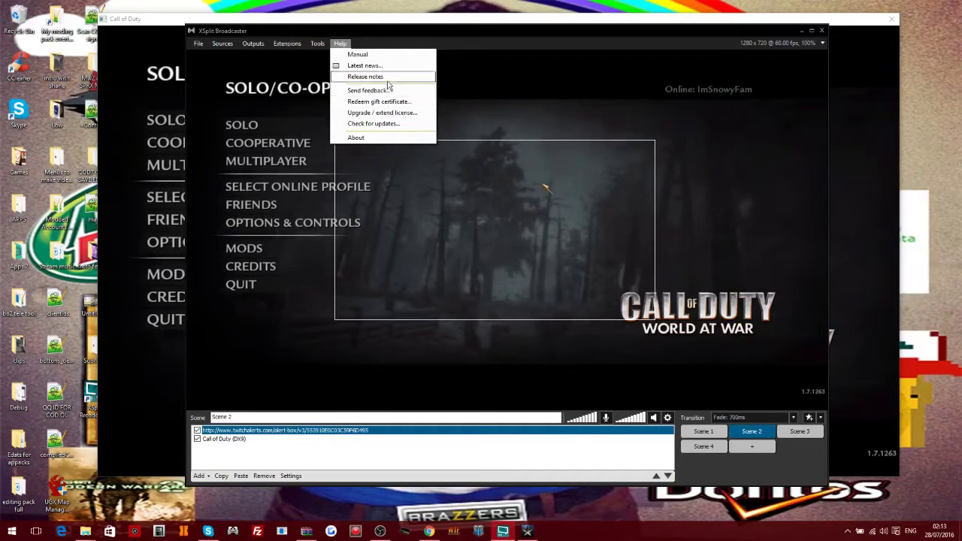
{"action": "left_click", "coordinate": [347, 45]}
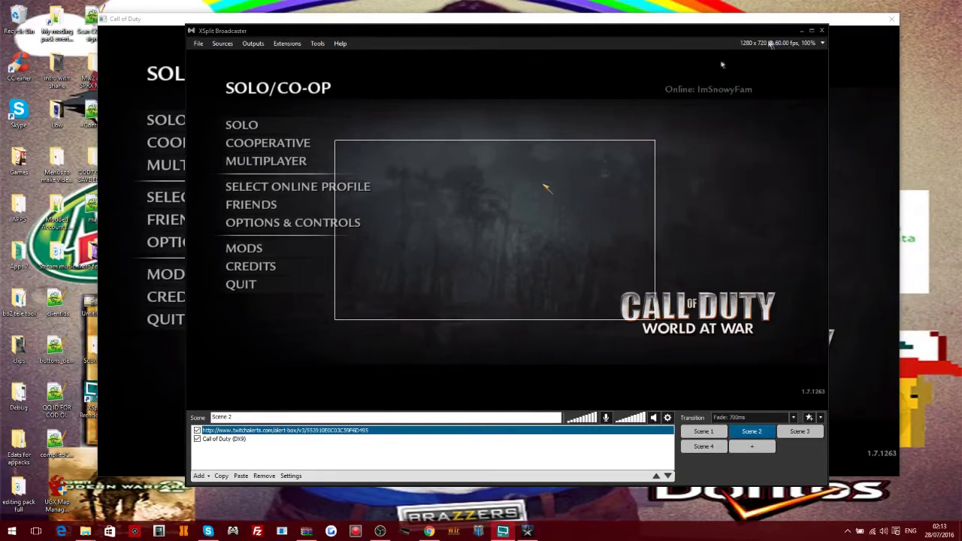
{"action": "left_click", "coordinate": [823, 45]}
{"action": "mouse_move", "coordinate": [785, 54]}
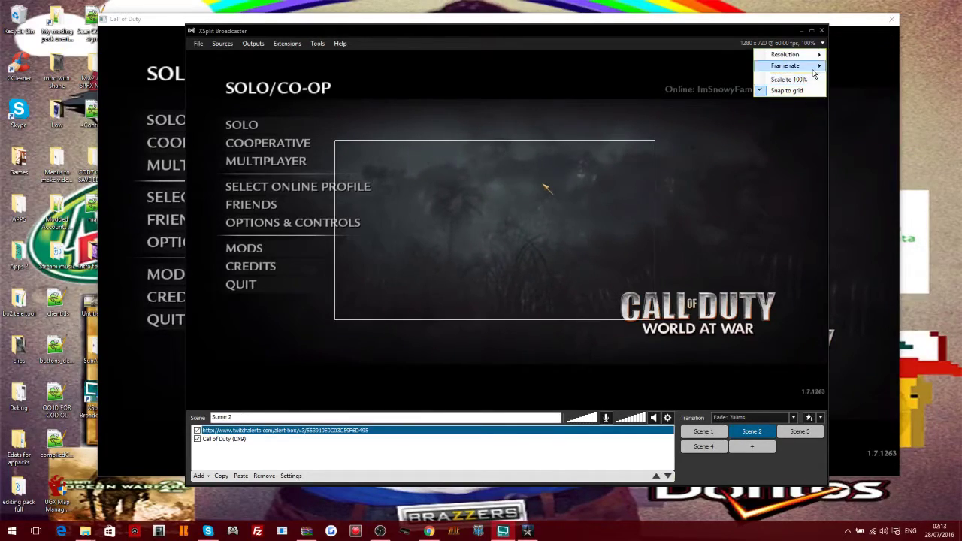
{"action": "mouse_move", "coordinate": [813, 73]}
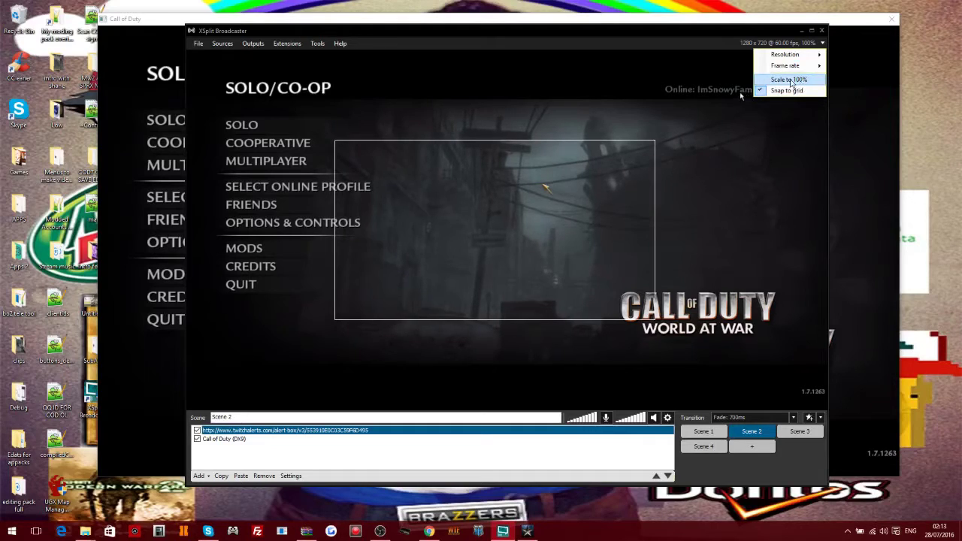
{"action": "left_click", "coordinate": [788, 79]}
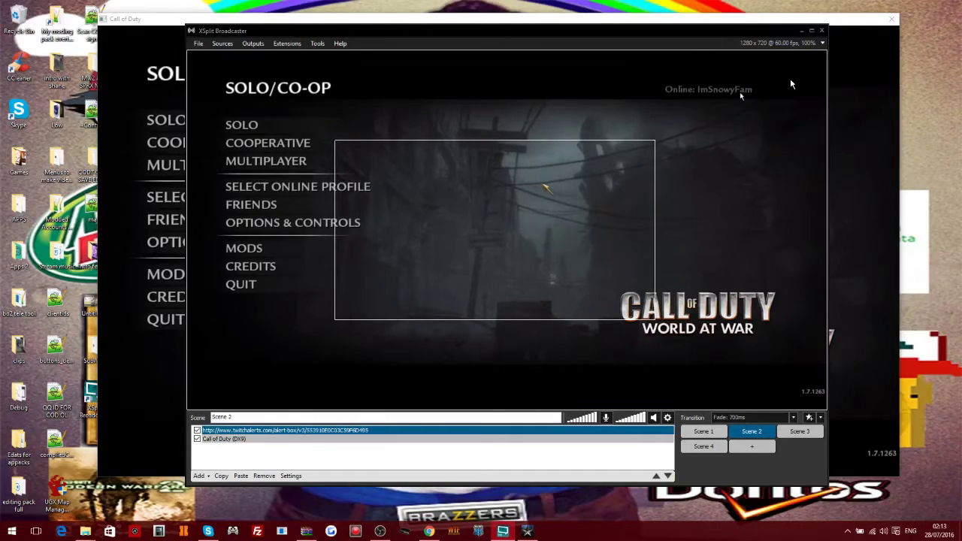
{"action": "left_click", "coordinate": [822, 45]}
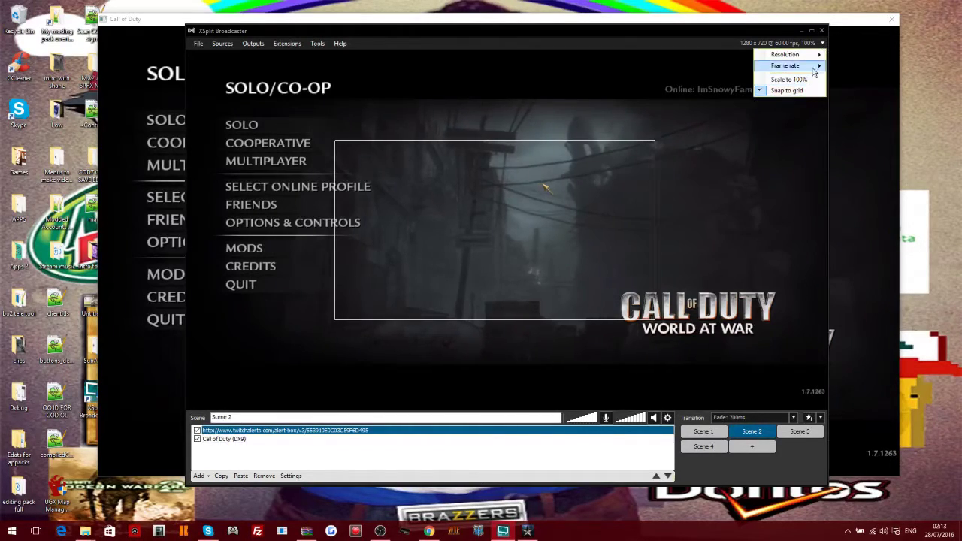
{"action": "left_click", "coordinate": [804, 123]}
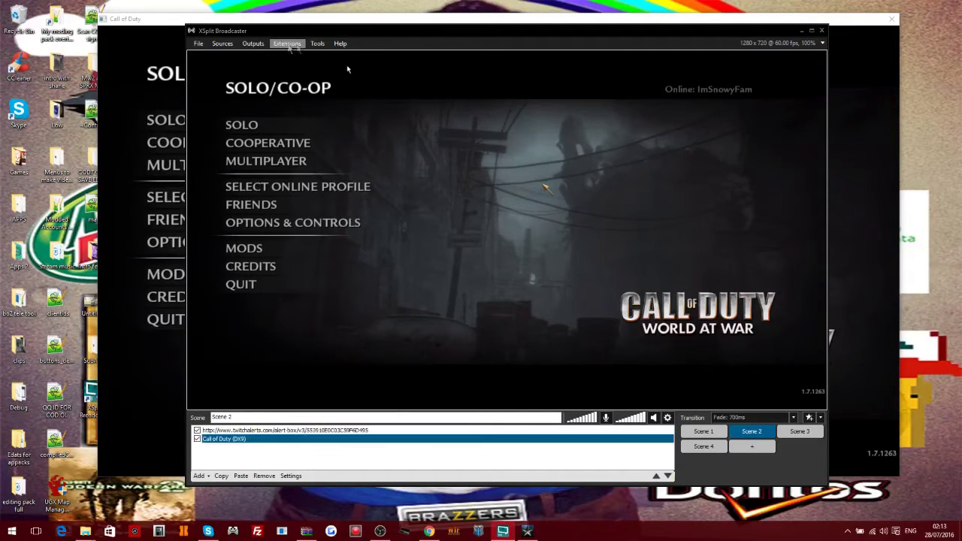
{"action": "left_click", "coordinate": [199, 44]}
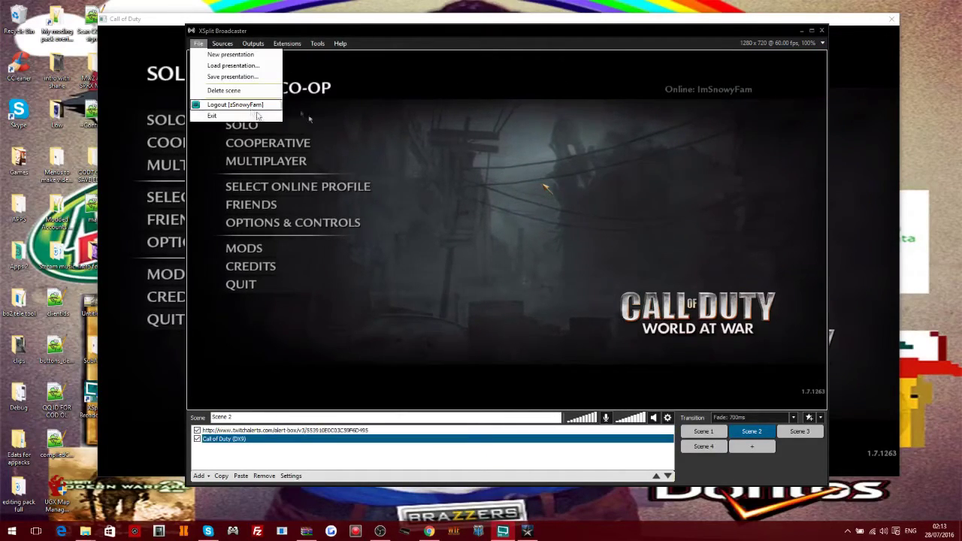
{"action": "left_click", "coordinate": [474, 185]}
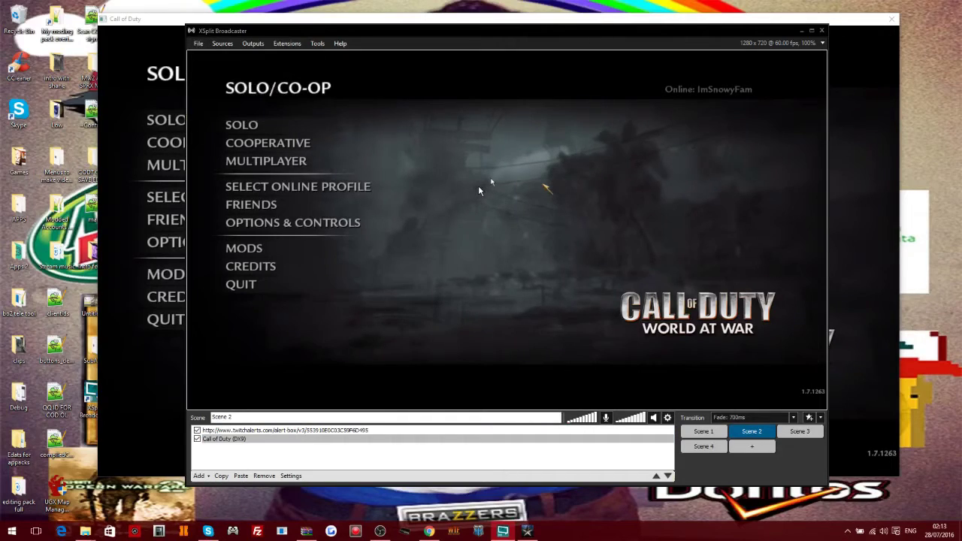